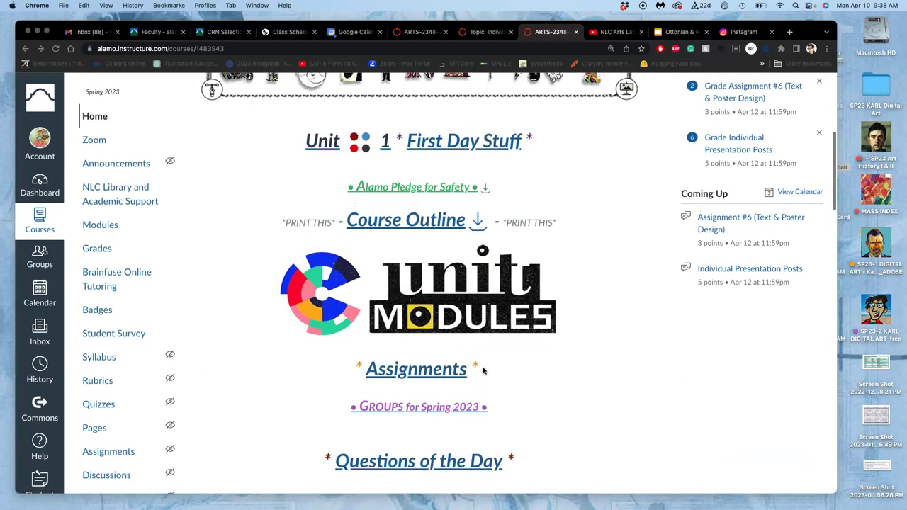
Open the Unit Modules page from the course home
scroll(484, 371, "up", 5)
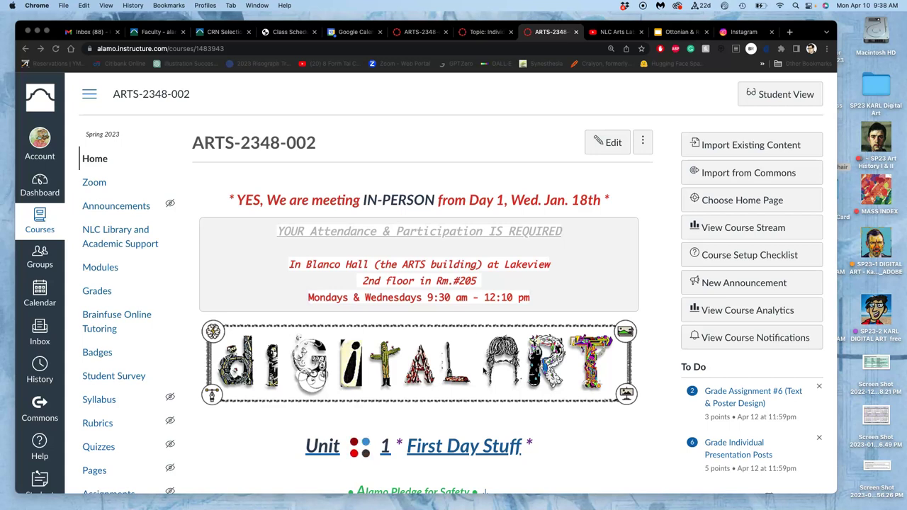
scroll(483, 371, "down", 7)
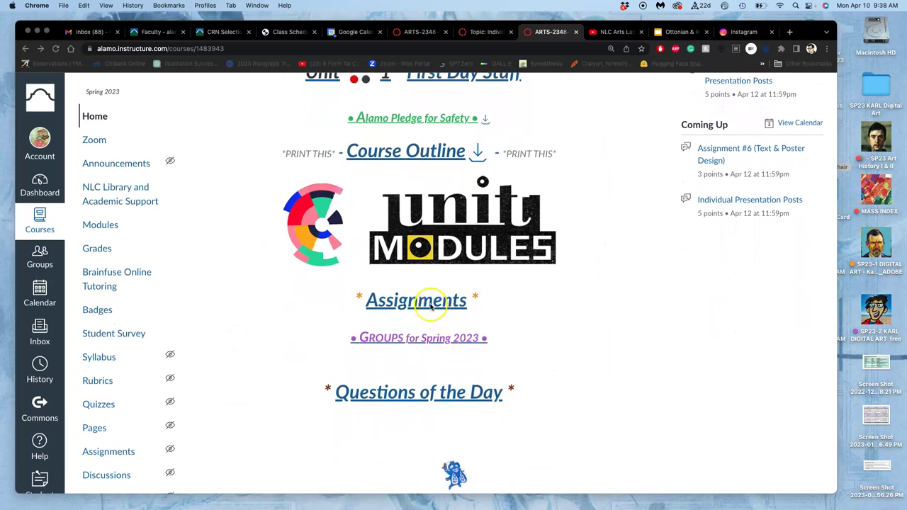
left_click(443, 249)
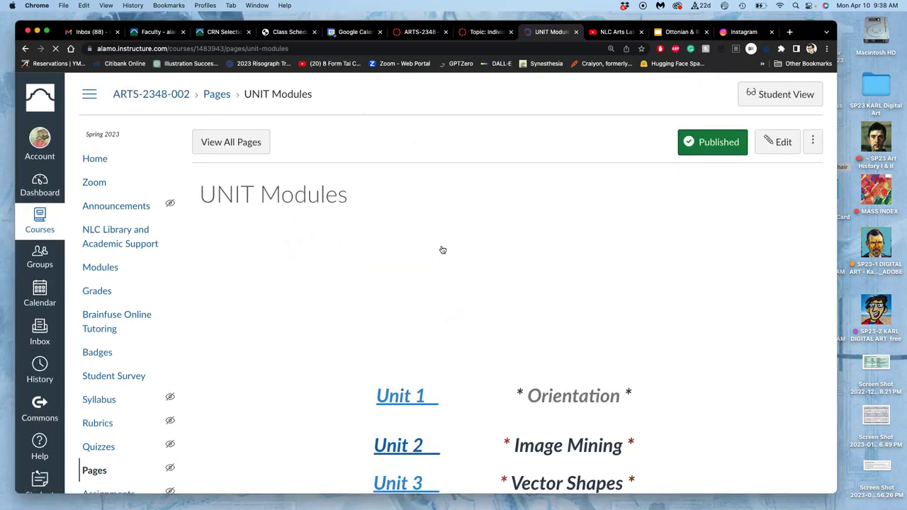
Open the Unit 12 Type & Poster Design module and scroll through its overview
scroll(456, 333, "down", 6)
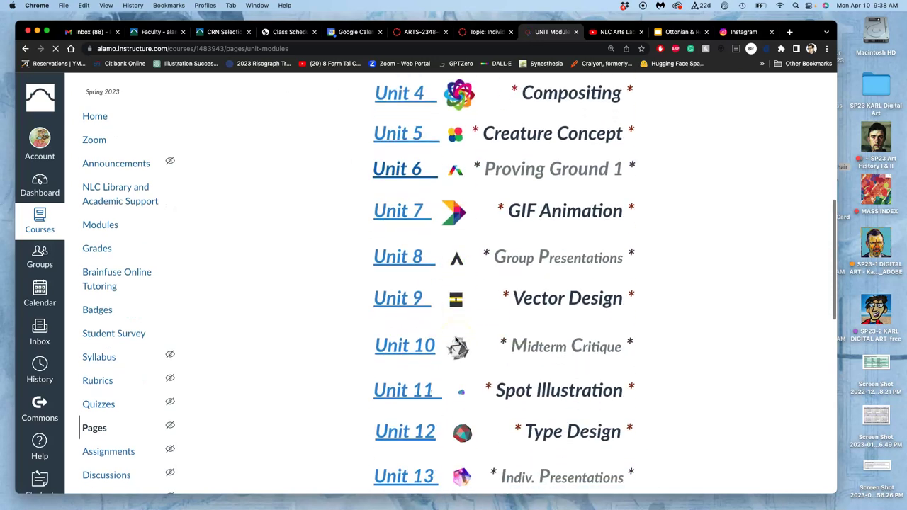
scroll(455, 338, "up", 1)
scroll(456, 337, "down", 5)
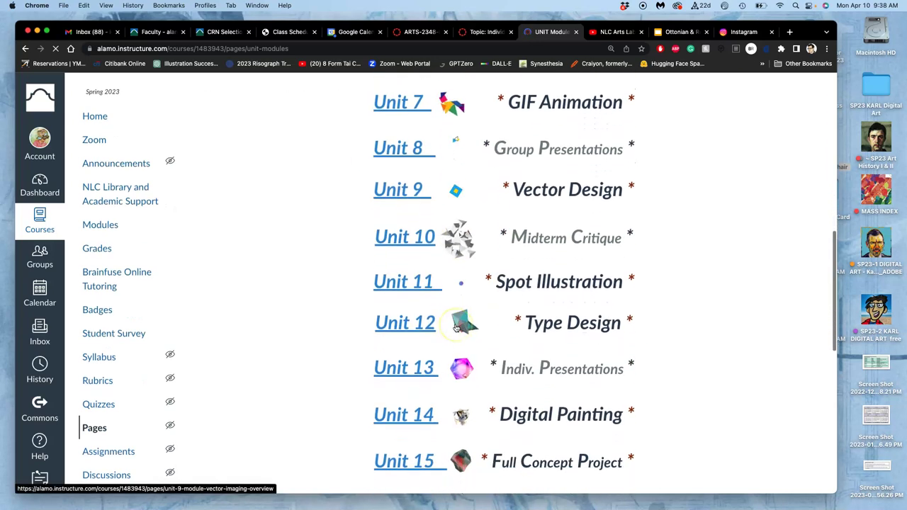
scroll(456, 326, "down", 2)
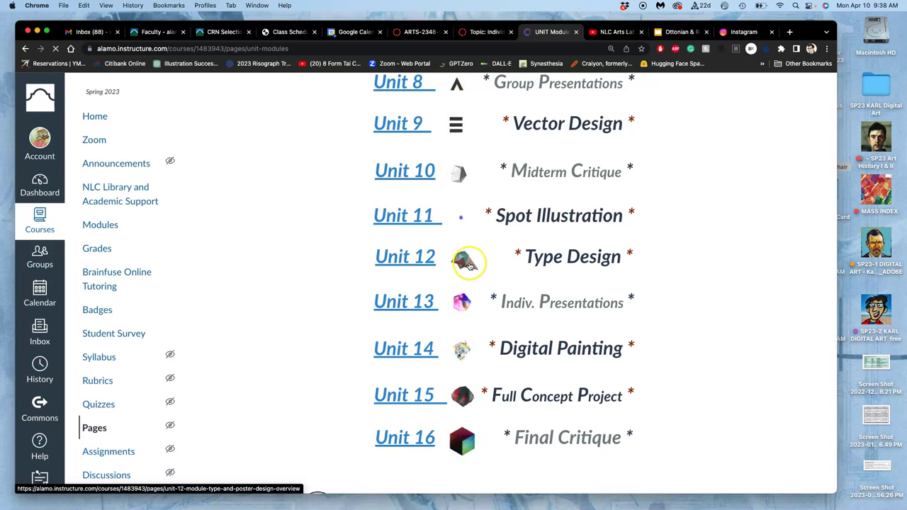
left_click(421, 263)
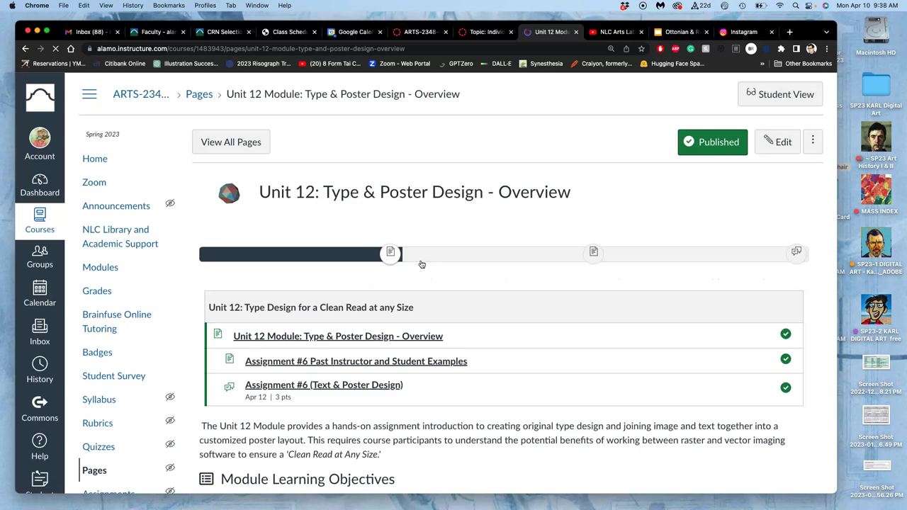
scroll(467, 335, "down", 2)
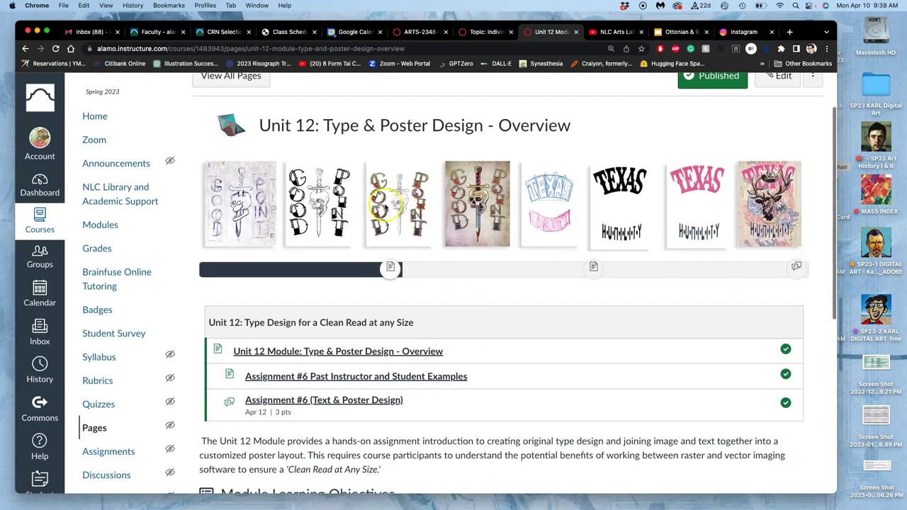
scroll(591, 241, "down", 8)
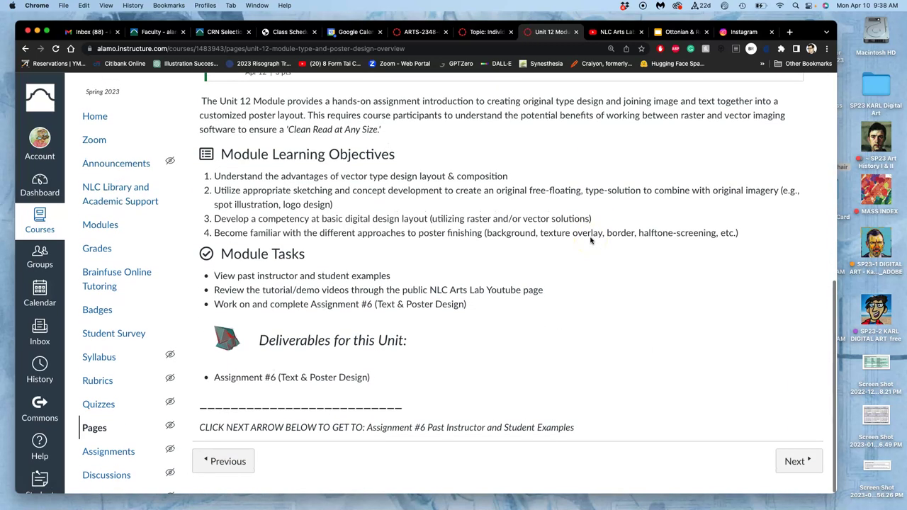
Browse the sketch, vector type and color type rows of the Assignment #6 examples page
left_click(788, 456)
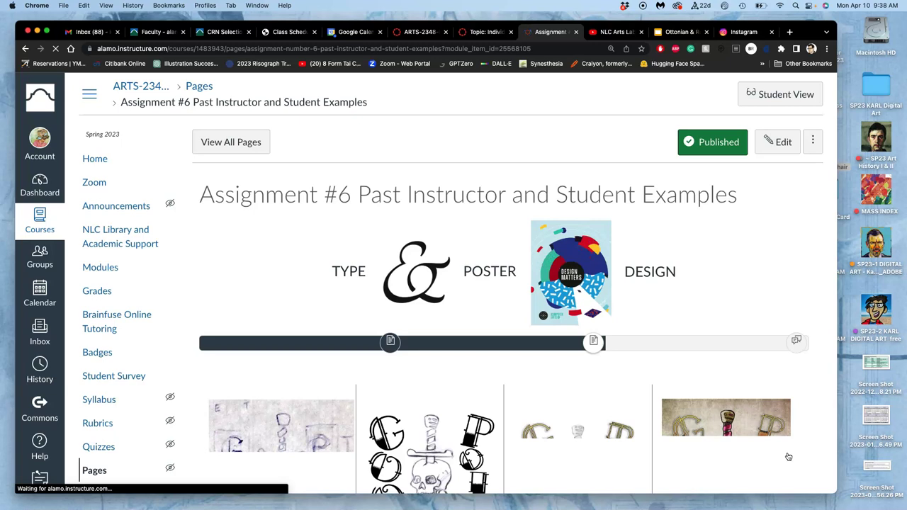
scroll(789, 456, "down", 3)
scroll(789, 457, "down", 3)
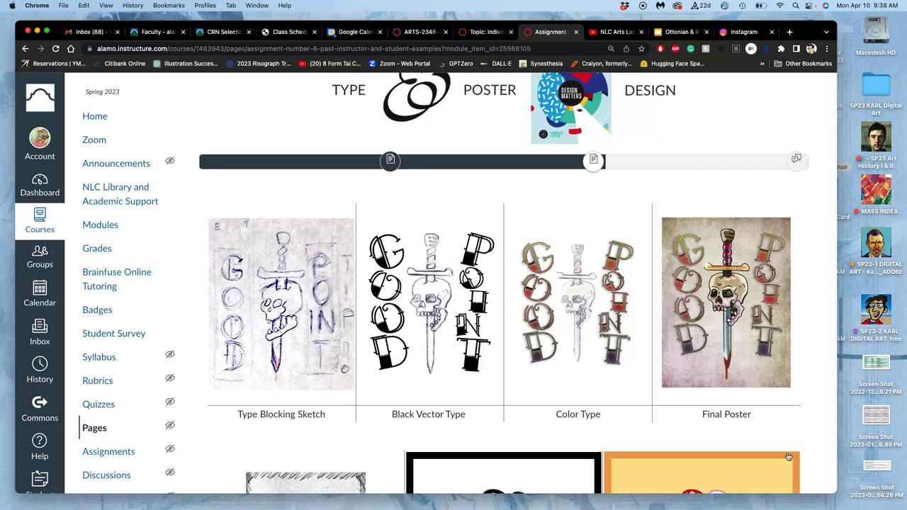
scroll(788, 458, "down", 5)
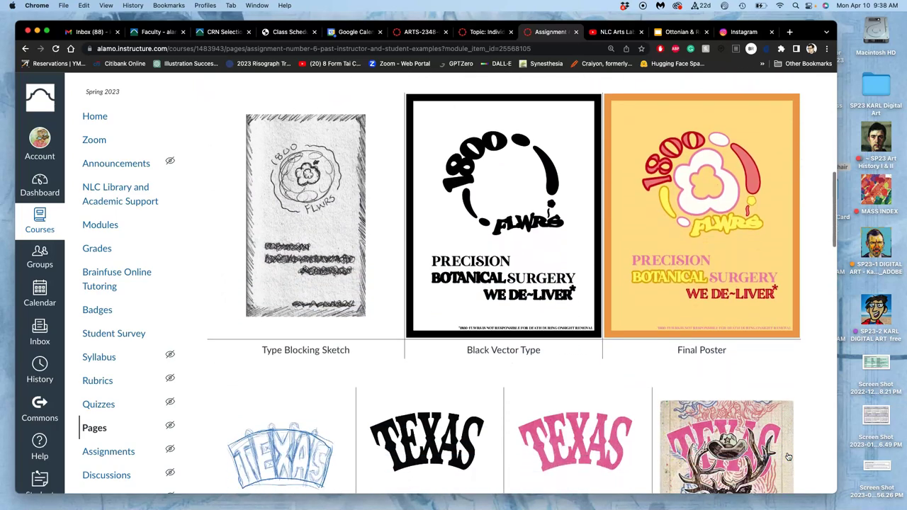
scroll(788, 457, "down", 3)
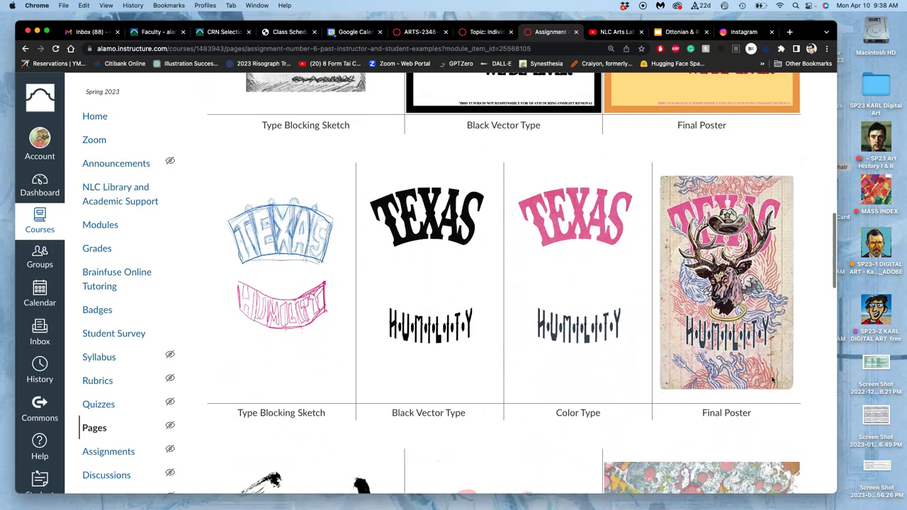
scroll(772, 381, "down", 5)
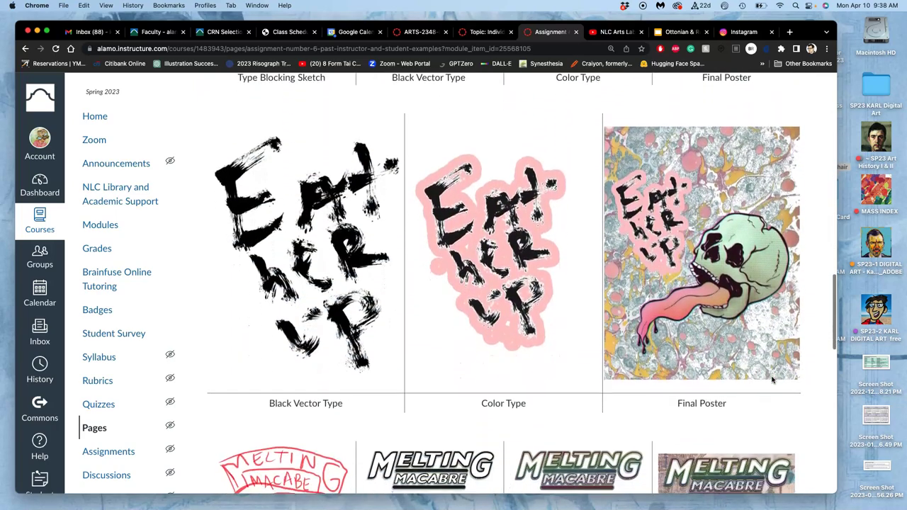
scroll(772, 380, "down", 6)
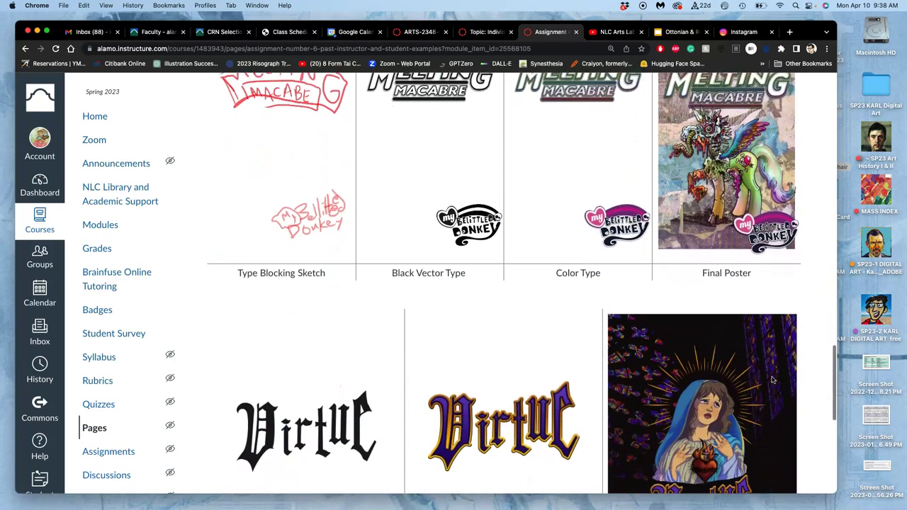
scroll(772, 381, "down", 3)
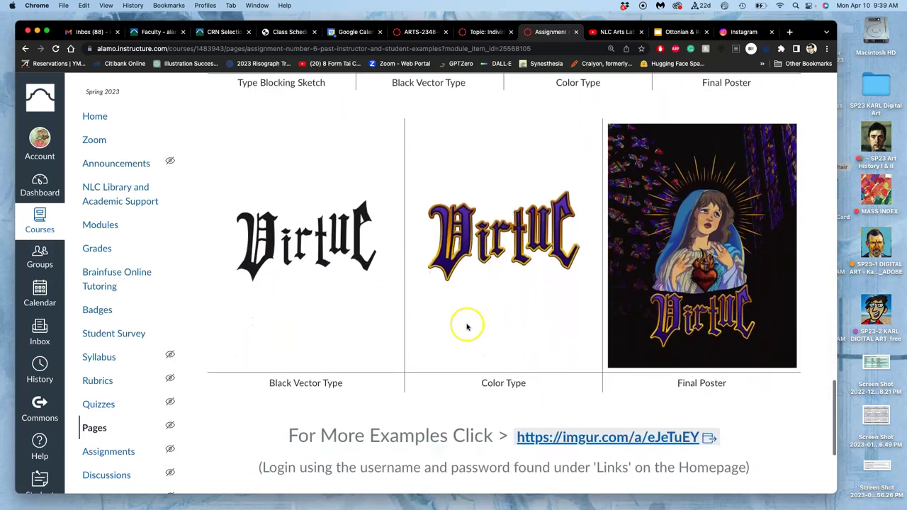
scroll(631, 266, "up", 6)
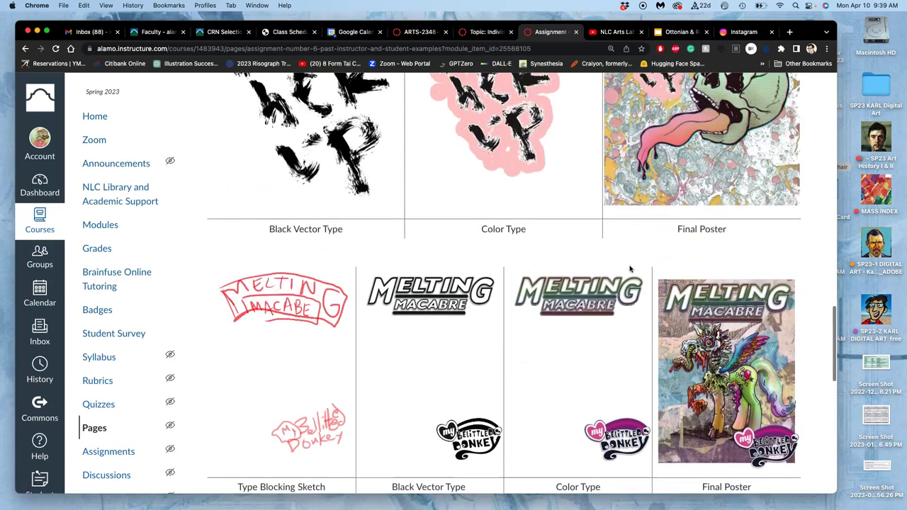
scroll(631, 269, "up", 3)
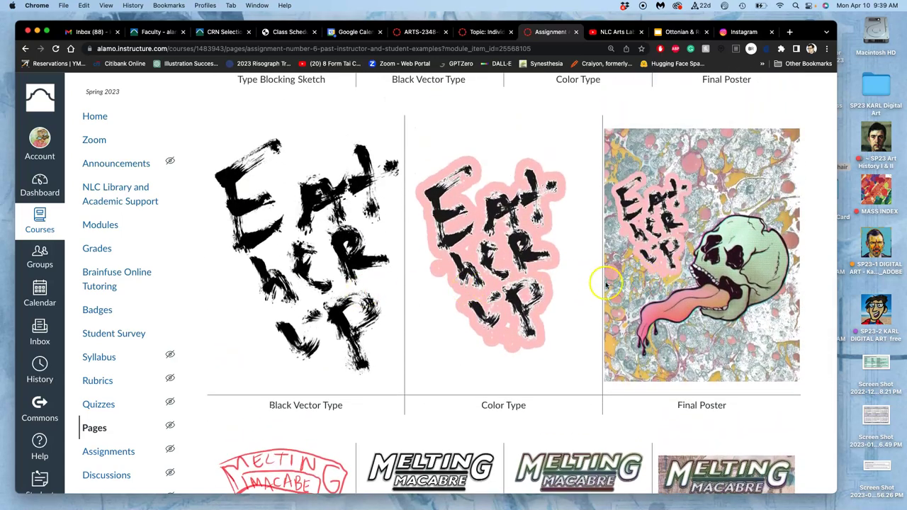
scroll(596, 290, "up", 6)
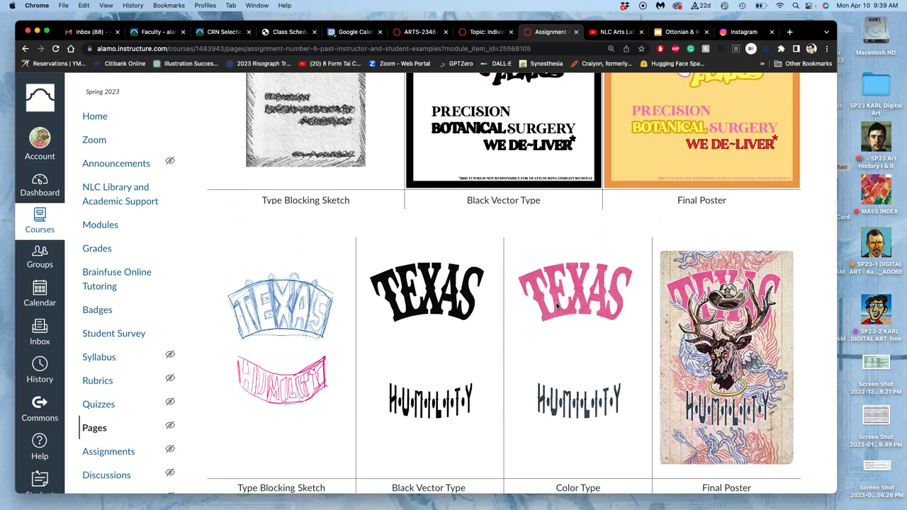
scroll(558, 306, "up", 4)
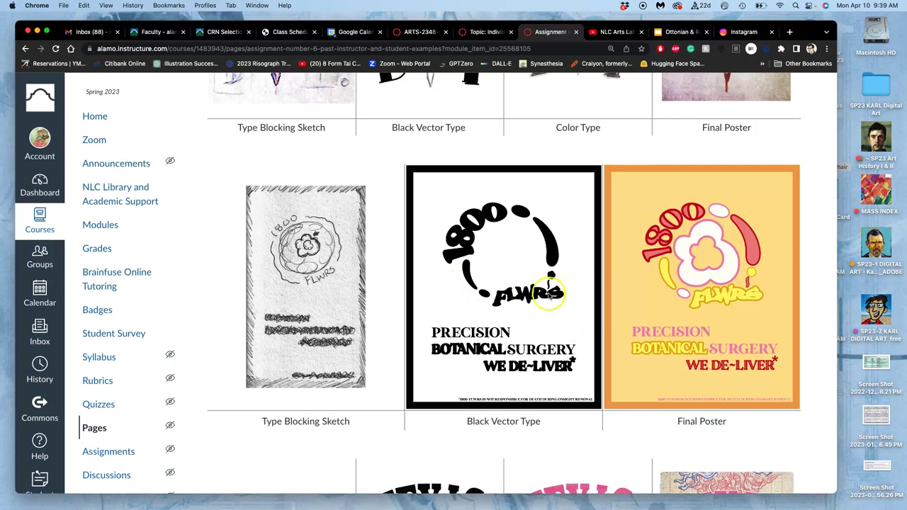
scroll(549, 290, "up", 4)
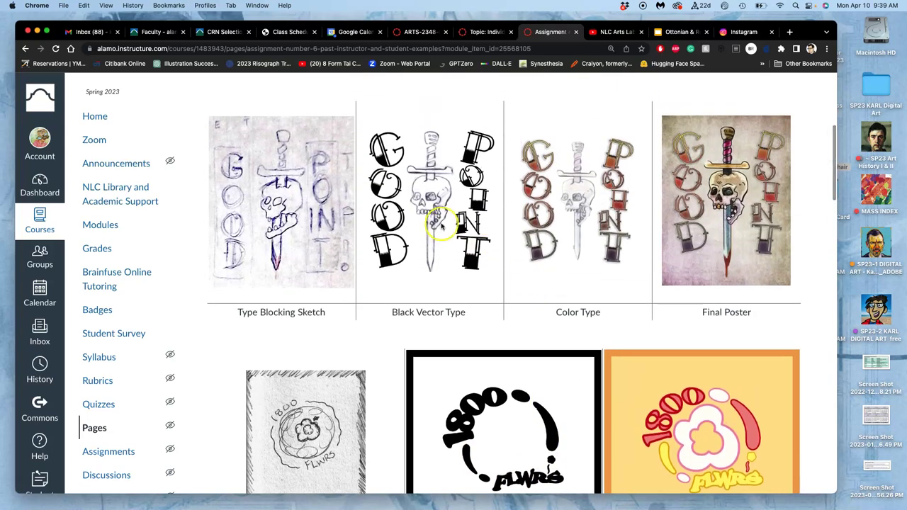
Scroll down to the final poster examples and continue to the Assignment #6 discussion
scroll(577, 279, "down", 8)
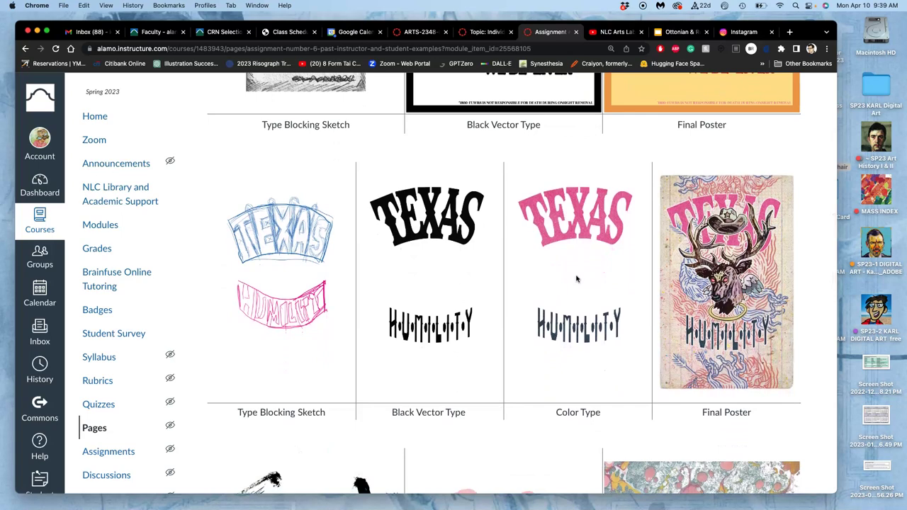
scroll(577, 279, "down", 6)
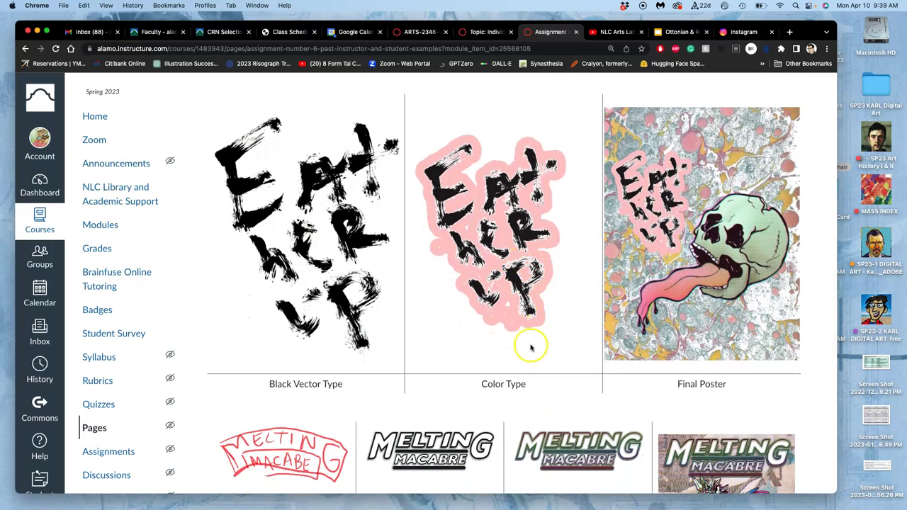
scroll(519, 354, "down", 11)
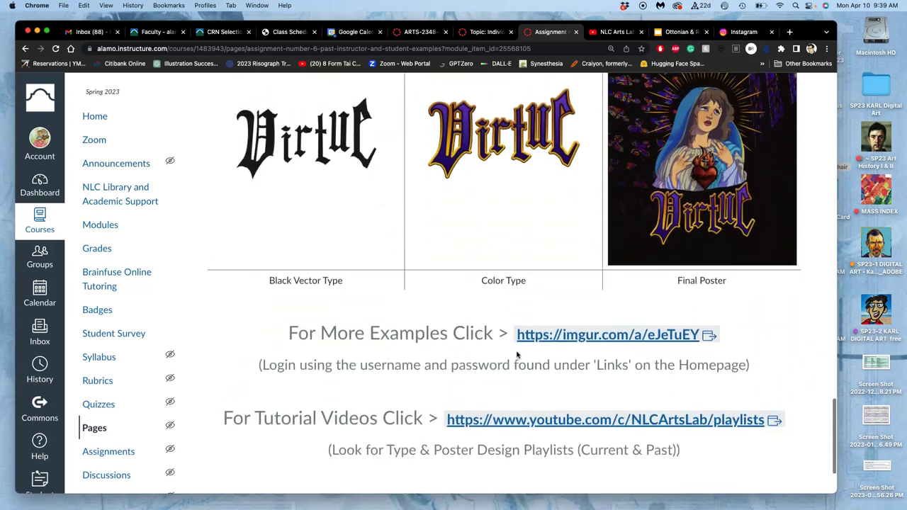
scroll(518, 354, "down", 2)
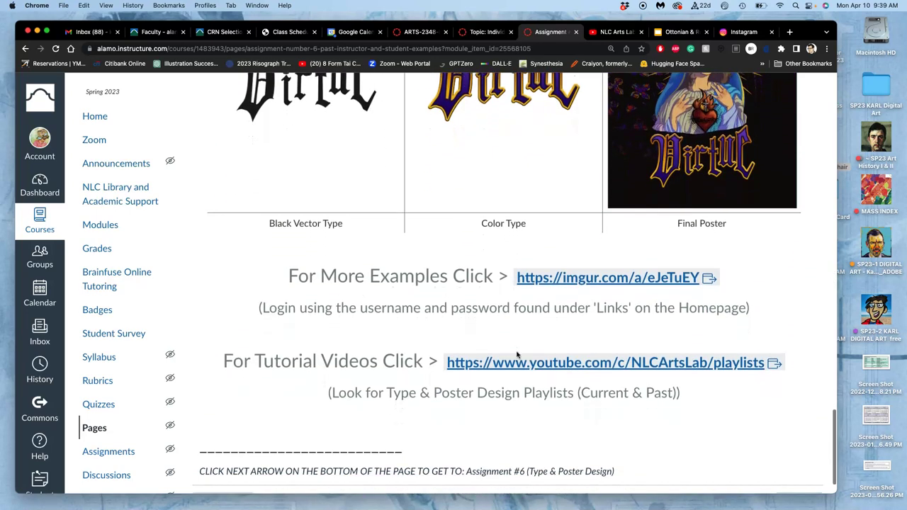
scroll(518, 355, "down", 1)
left_click(792, 462)
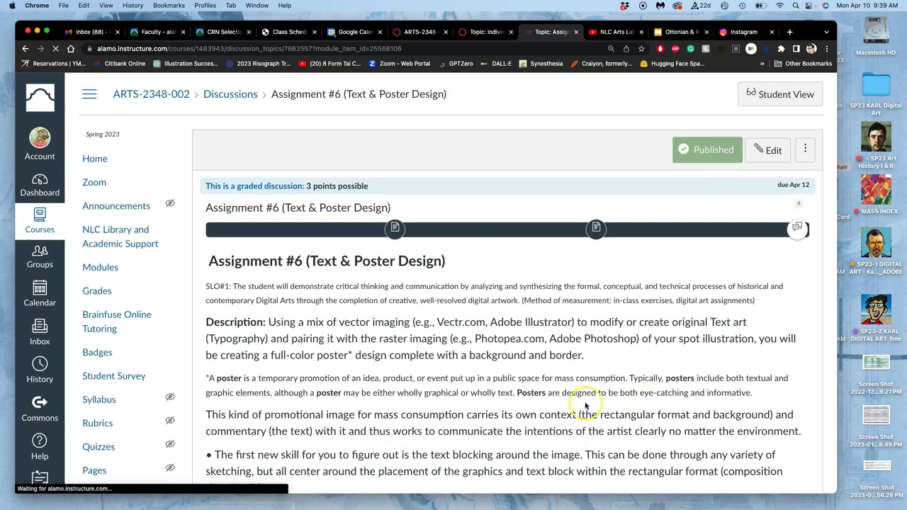
Scroll past the KEEN Gaming example and rubric to the students' 'Work in Progress' replies
scroll(585, 406, "down", 15)
scroll(585, 406, "down", 20)
scroll(586, 406, "down", 20)
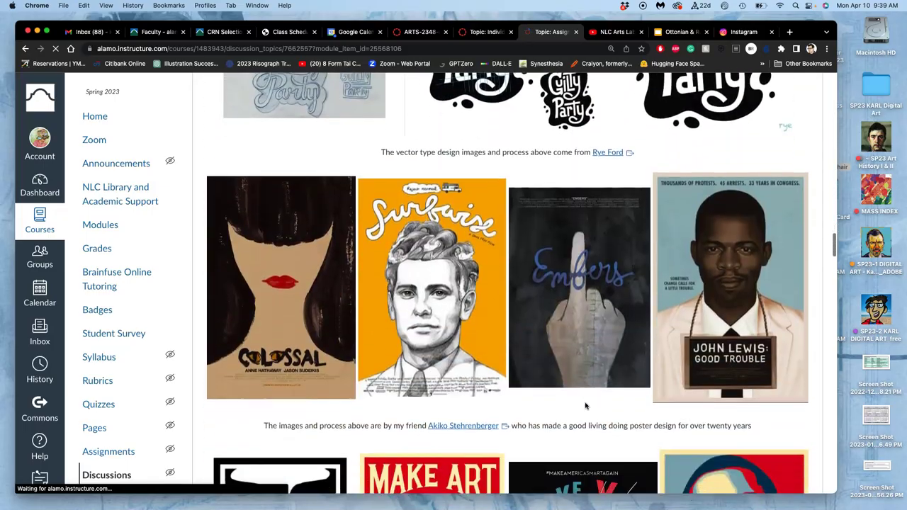
scroll(586, 406, "down", 7)
scroll(585, 406, "up", 4)
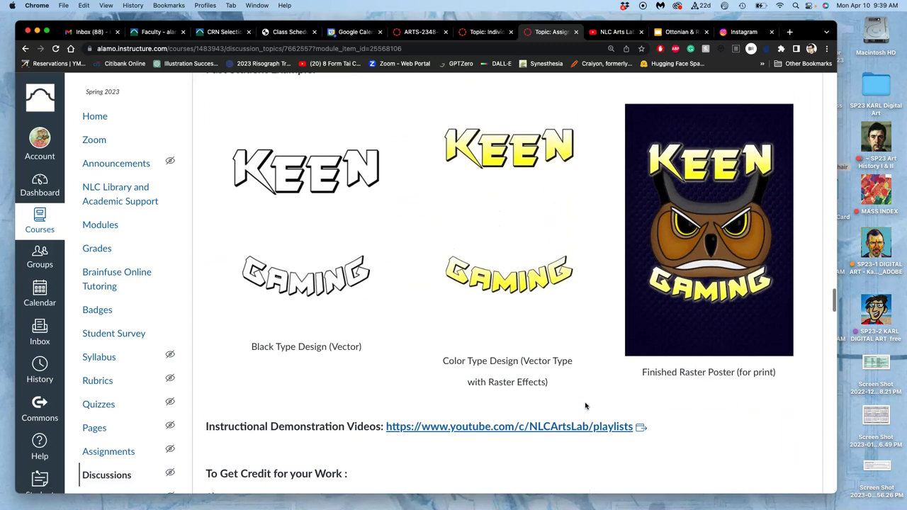
scroll(586, 407, "up", 2)
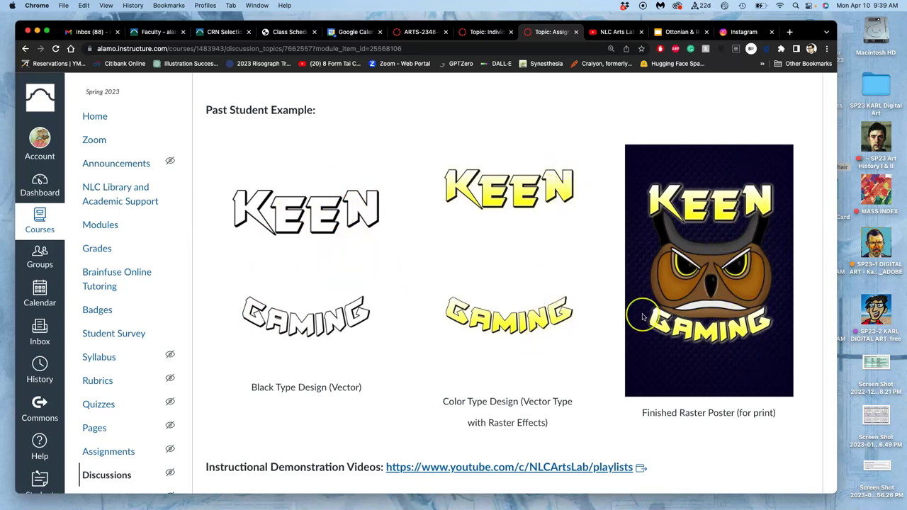
scroll(643, 316, "down", 10)
scroll(643, 317, "down", 15)
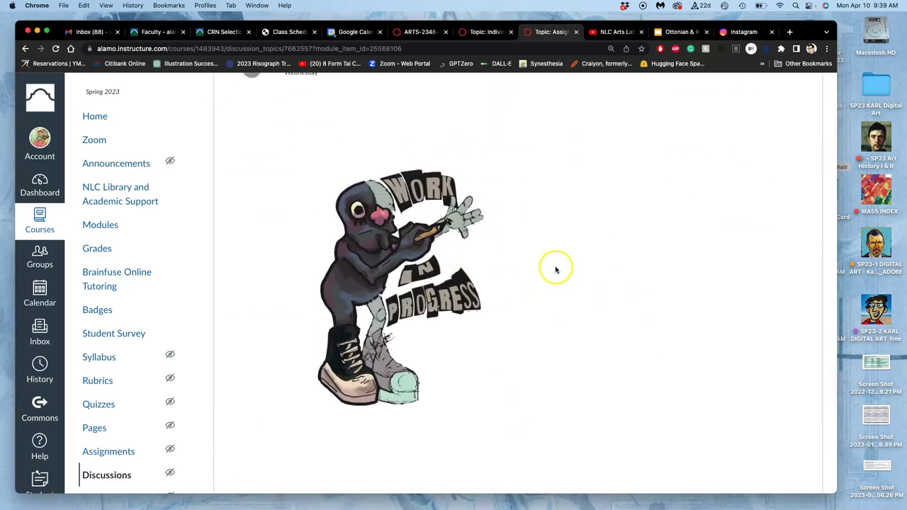
Scroll through the demo's Text Blocking Sketches and Trial Type Setting images
scroll(541, 280, "down", 4)
scroll(541, 281, "down", 5)
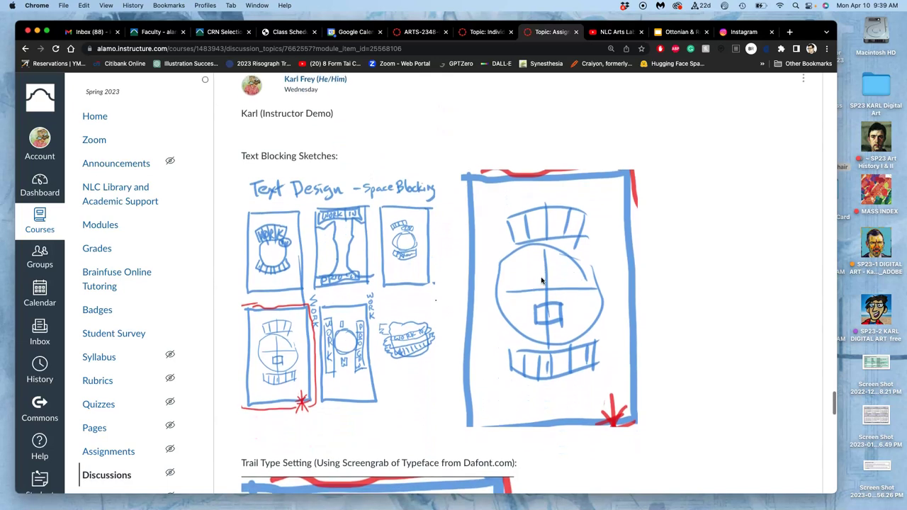
scroll(541, 281, "down", 1)
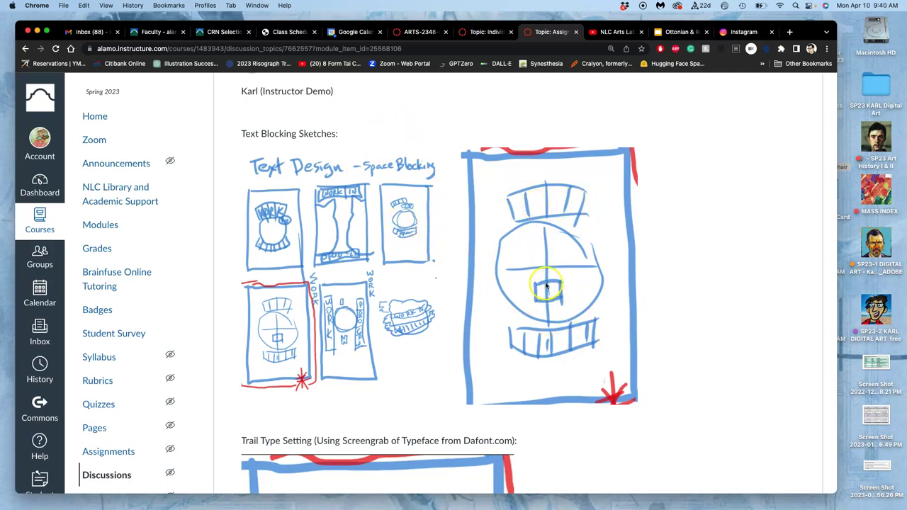
scroll(480, 309, "down", 10)
scroll(280, 222, "up", 2)
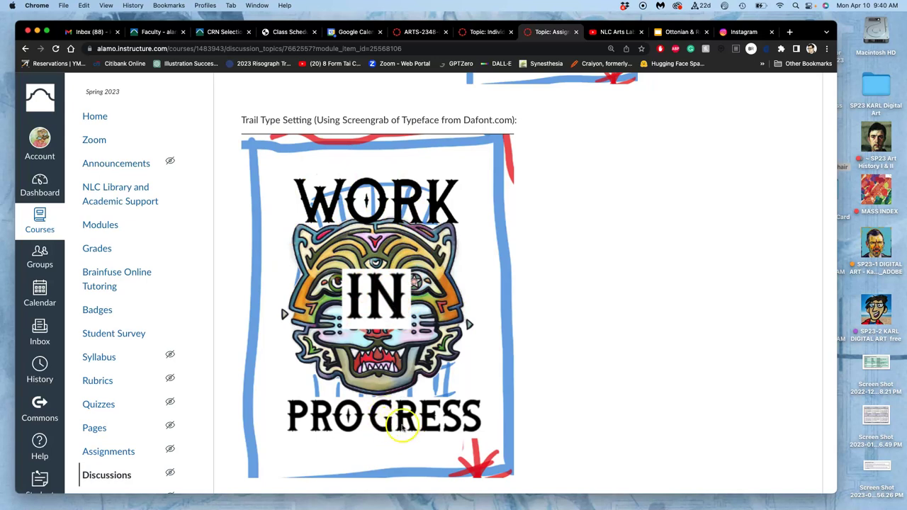
scroll(410, 424, "down", 5)
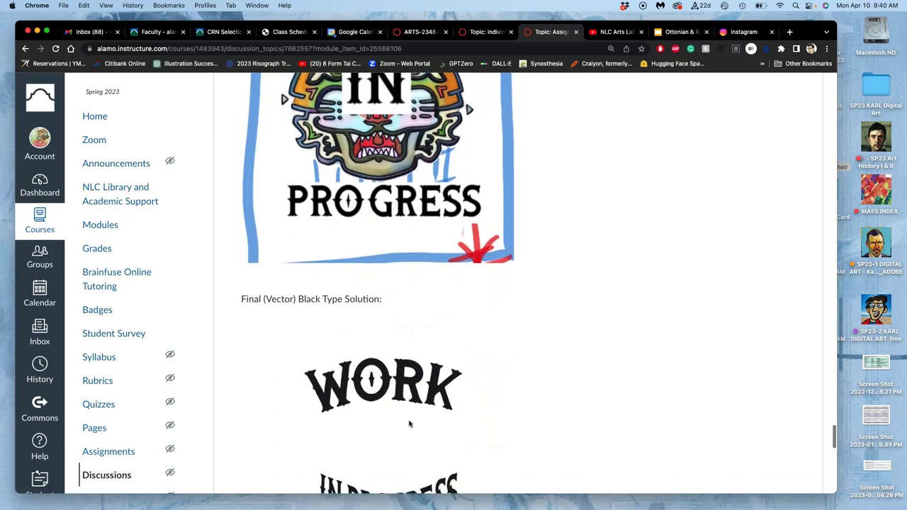
scroll(409, 424, "up", 4)
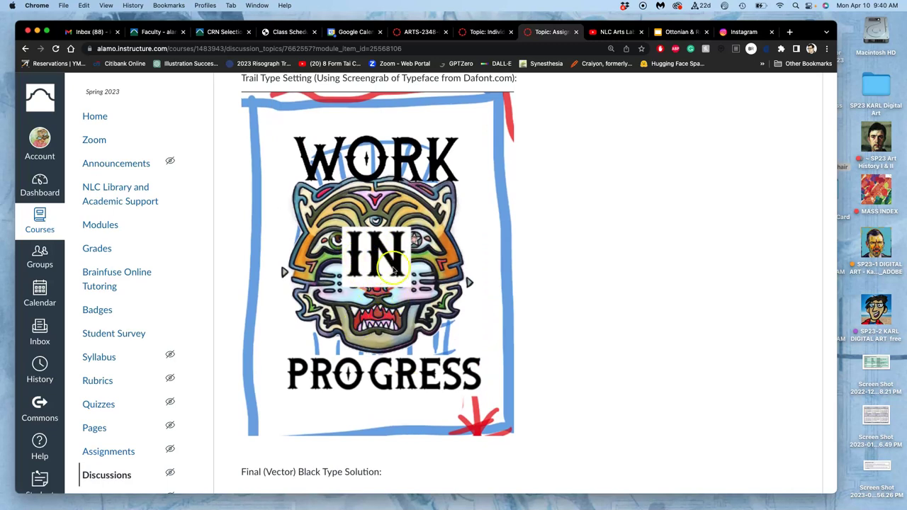
Reach the Final (Vector) Black Type Solution, then select the SP23-1 DIGITAL ART desktop folder
scroll(394, 293, "down", 5)
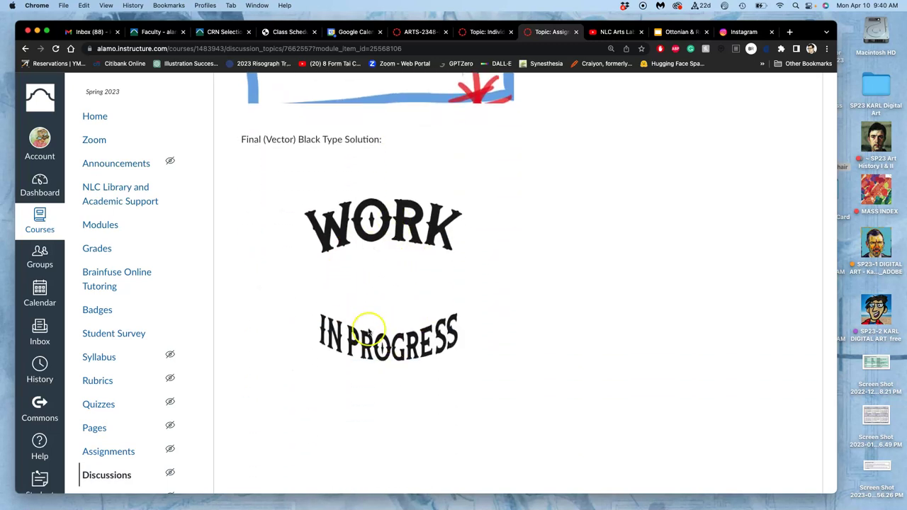
scroll(368, 332, "down", 3)
scroll(369, 331, "up", 3)
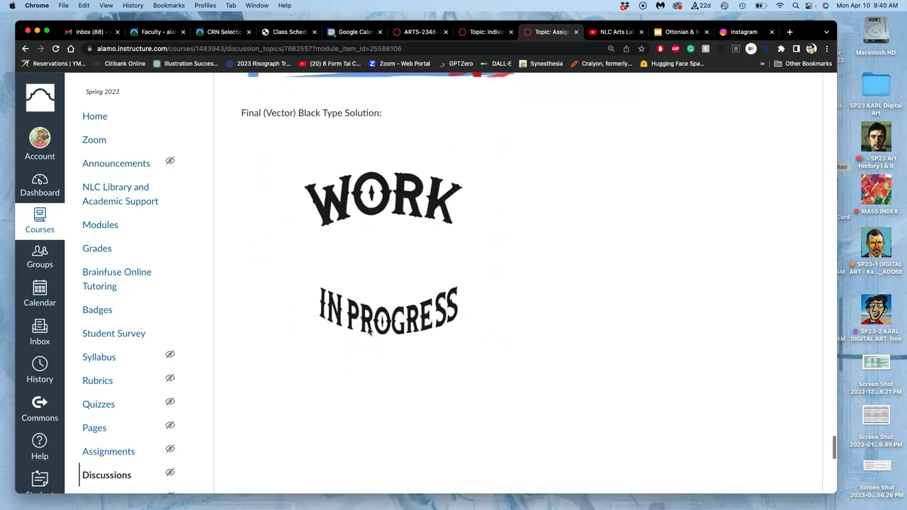
left_click(346, 231)
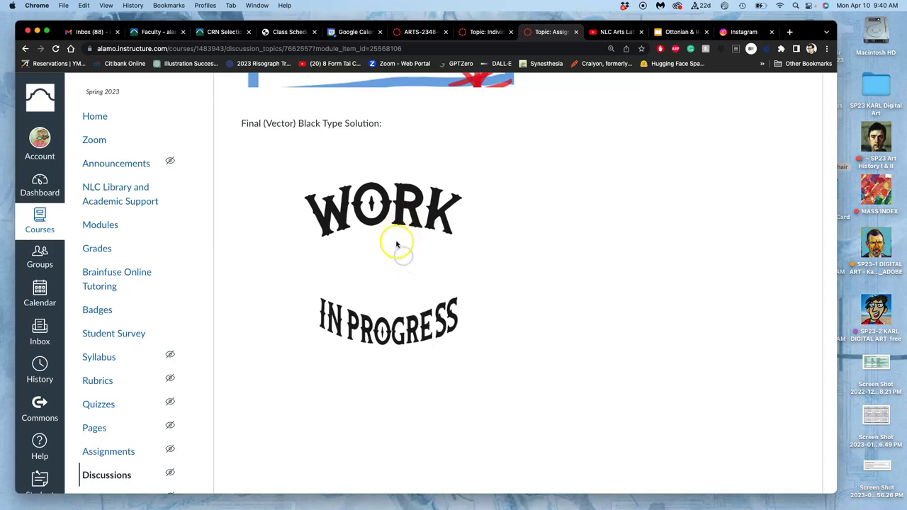
left_click(878, 243)
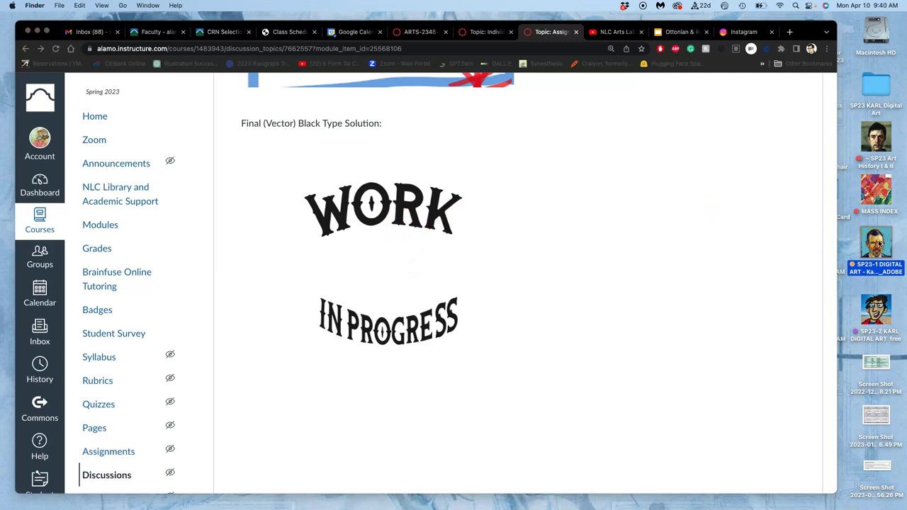
Open SP23-1 DIGITAL ART > Assignment #6 and preview IN PROGRESS.eps in Preview
double_click(877, 243)
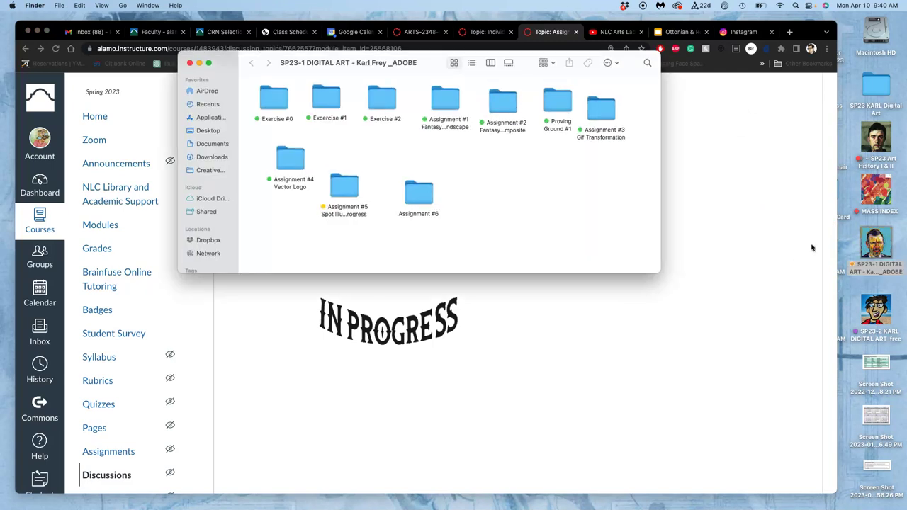
double_click(421, 192)
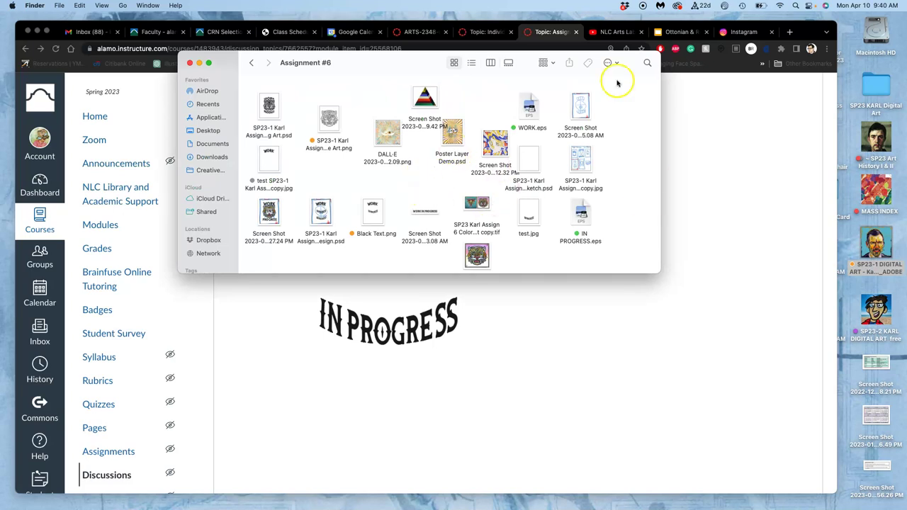
scroll(489, 172, "down", 2)
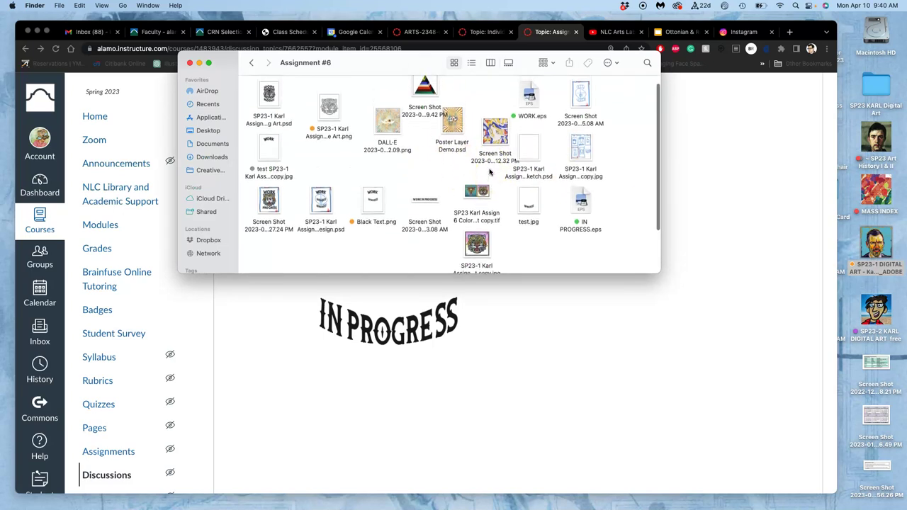
scroll(489, 172, "down", 2)
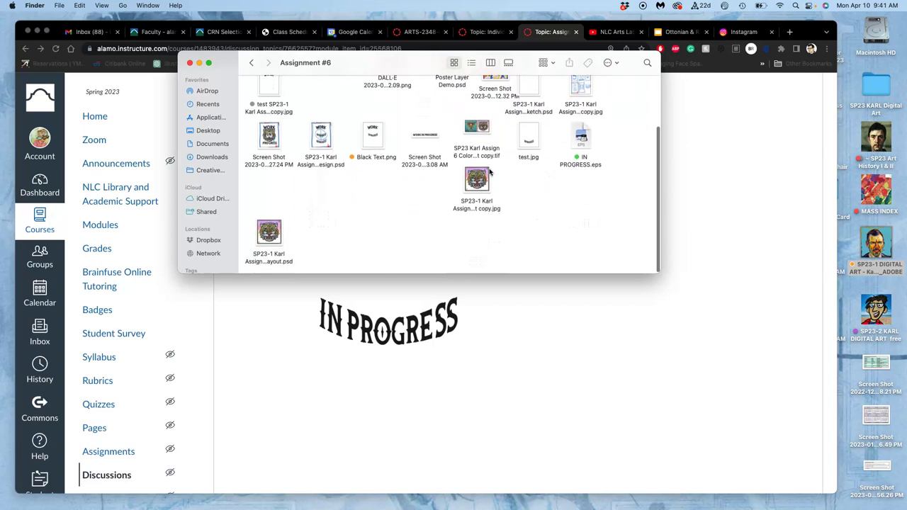
scroll(489, 172, "up", 3)
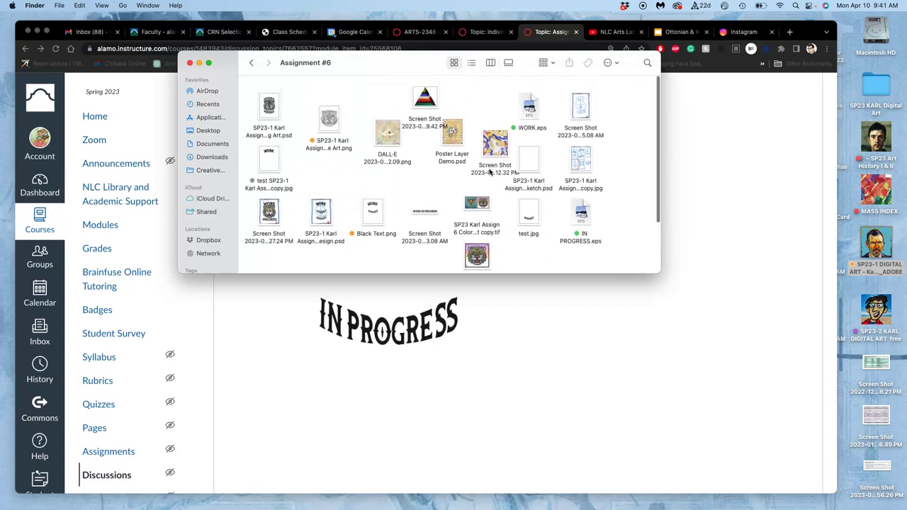
left_click(560, 205)
left_click_drag(581, 219, 598, 221)
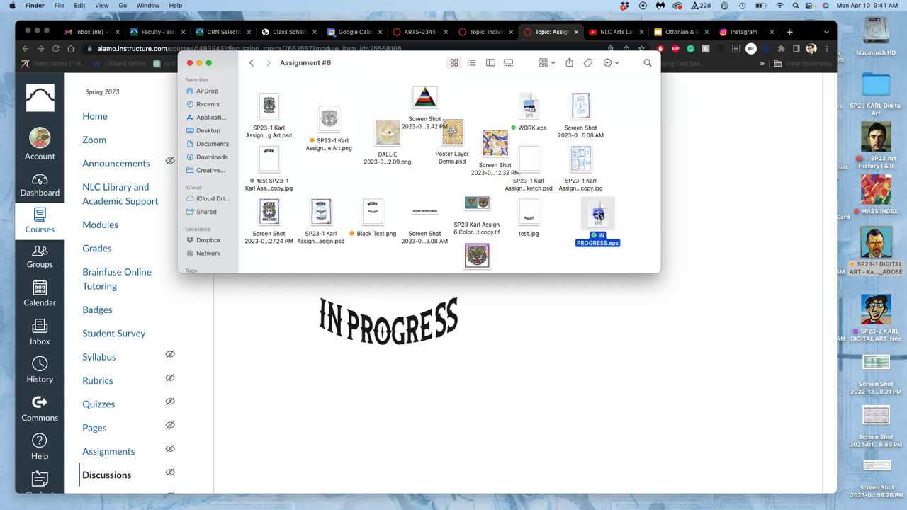
double_click(599, 217)
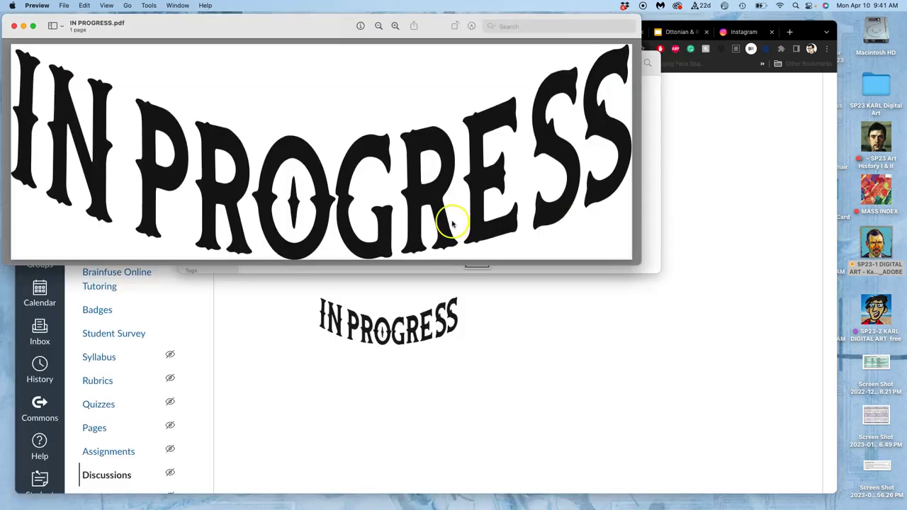
Close the IN PROGRESS lettering preview and return to the Assignment #6 folder
left_click(13, 27)
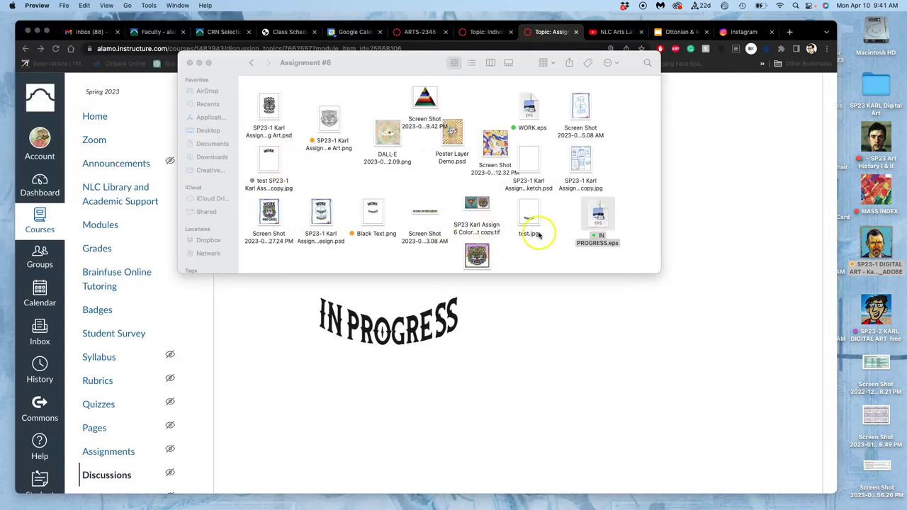
scroll(547, 228, "down", 5)
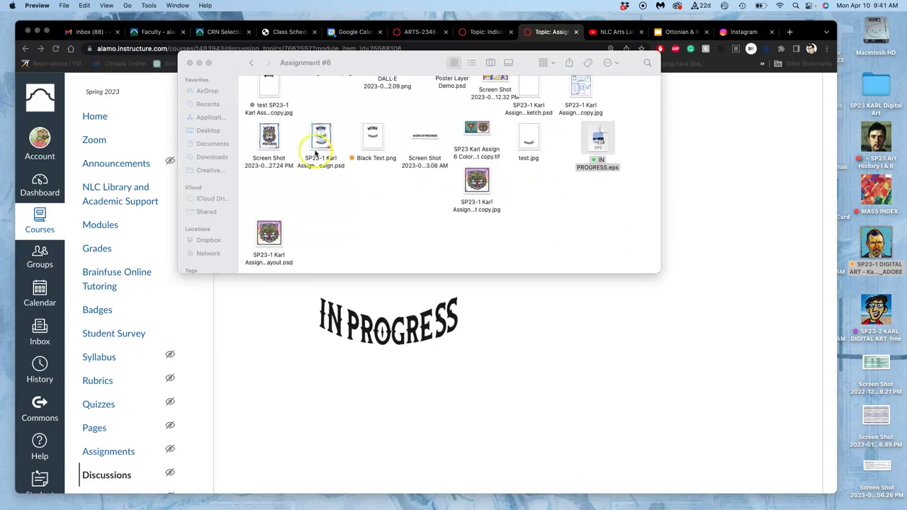
scroll(399, 200, "up", 2)
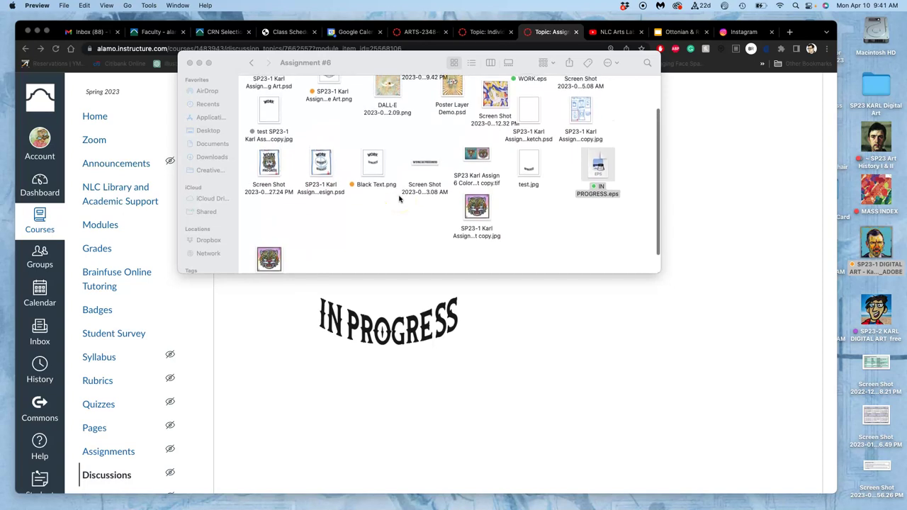
scroll(399, 199, "up", 3)
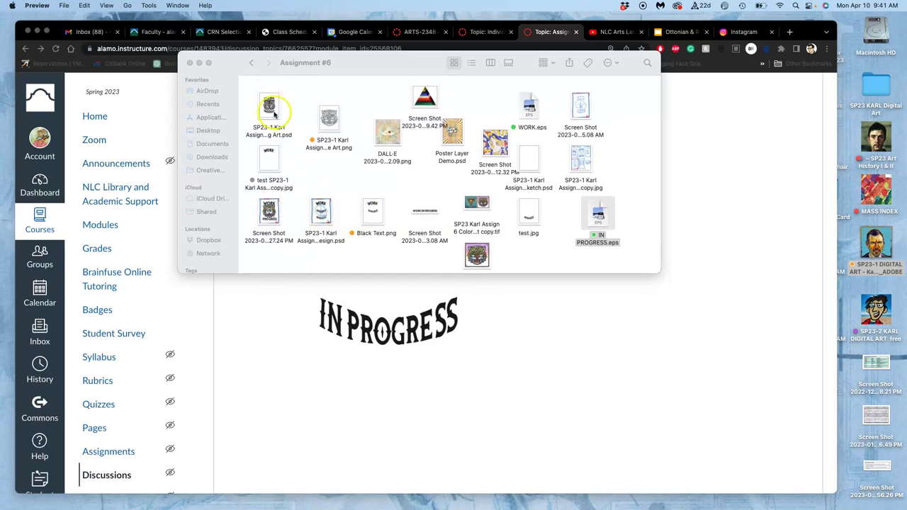
Tag the Assign 6 Poster Design PSD green and open it in Photoshop
right_click(318, 221)
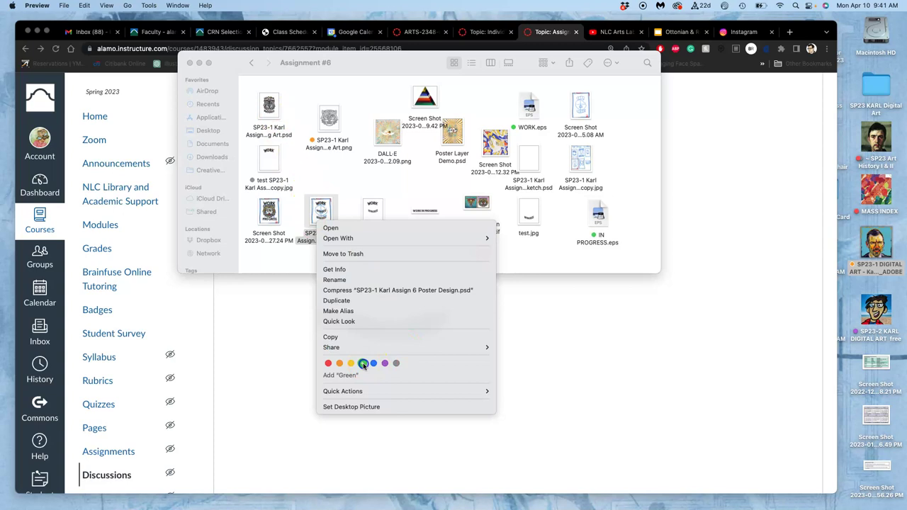
left_click(363, 364)
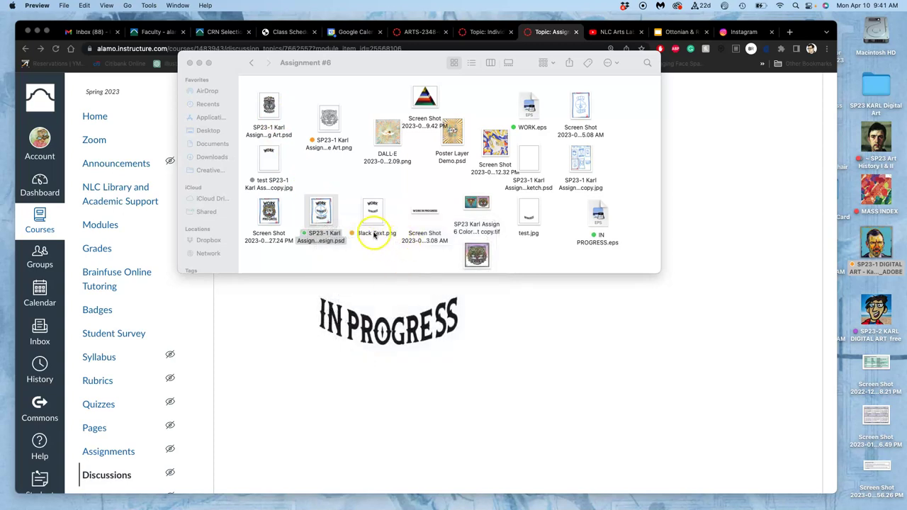
double_click(320, 210)
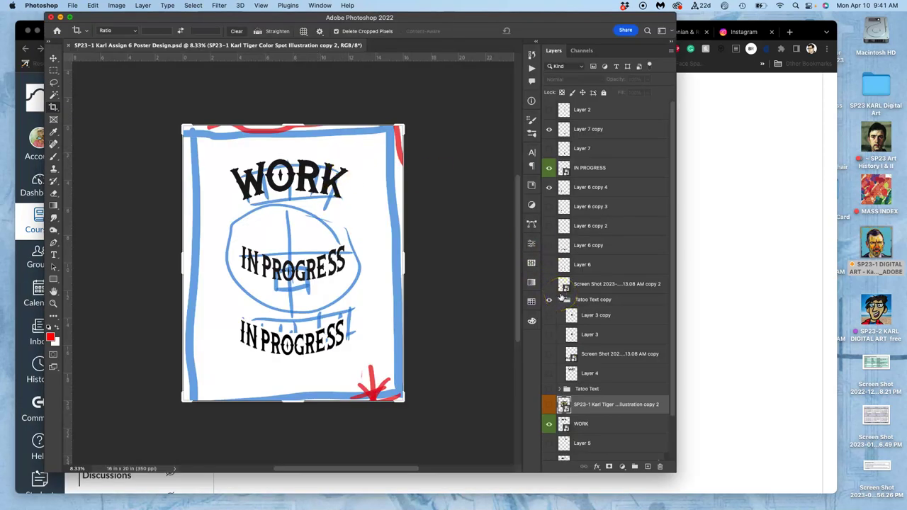
Show Layer 7 copy, hide Layer 1's sketched background, and select the WORK layer
left_click(549, 130)
scroll(579, 264, "down", 3)
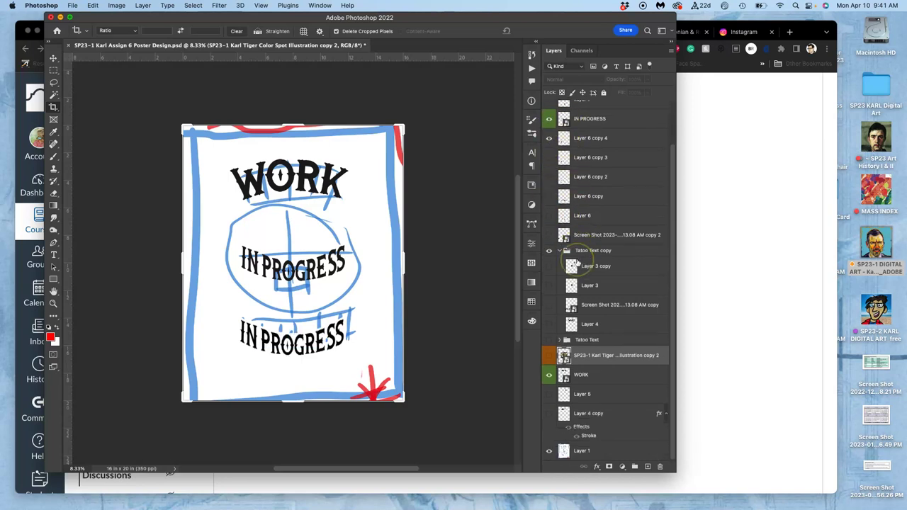
left_click(549, 452)
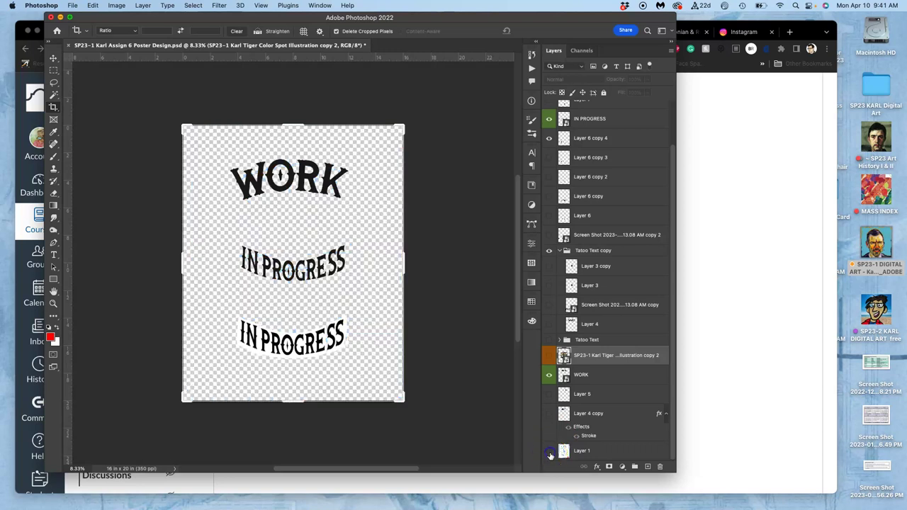
left_click(550, 377)
left_click(550, 377)
left_click(581, 377)
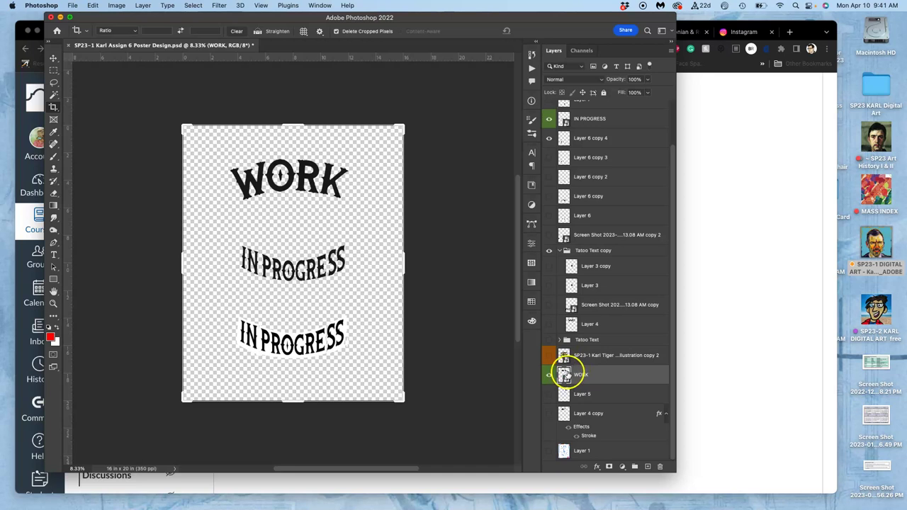
Zoom in to inspect the WORK letter edges, then zoom back out to the whole poster
scroll(350, 193, "up", 5)
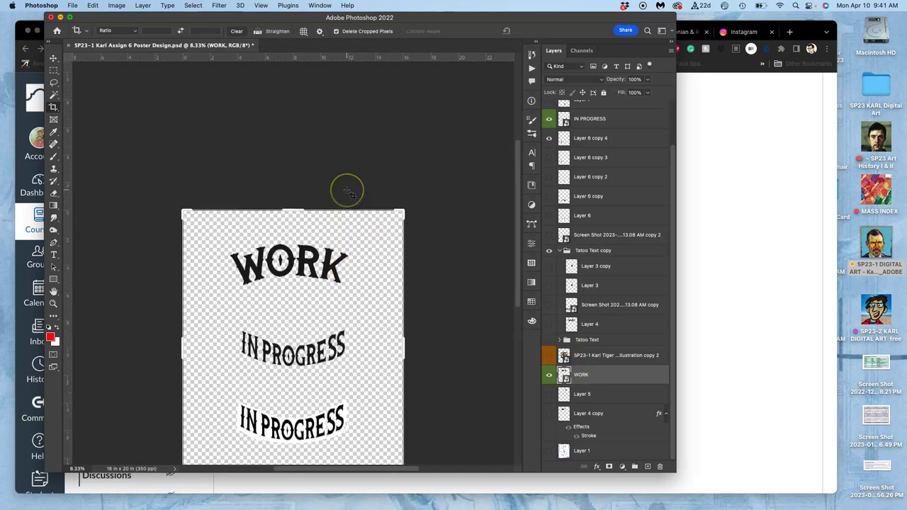
key("super+equal")
key("super+equal")
key("super+equal")
key("super+equal")
key("super+equal")
key("super+equal")
key("super+equal")
key("super+equal")
key("super+equal")
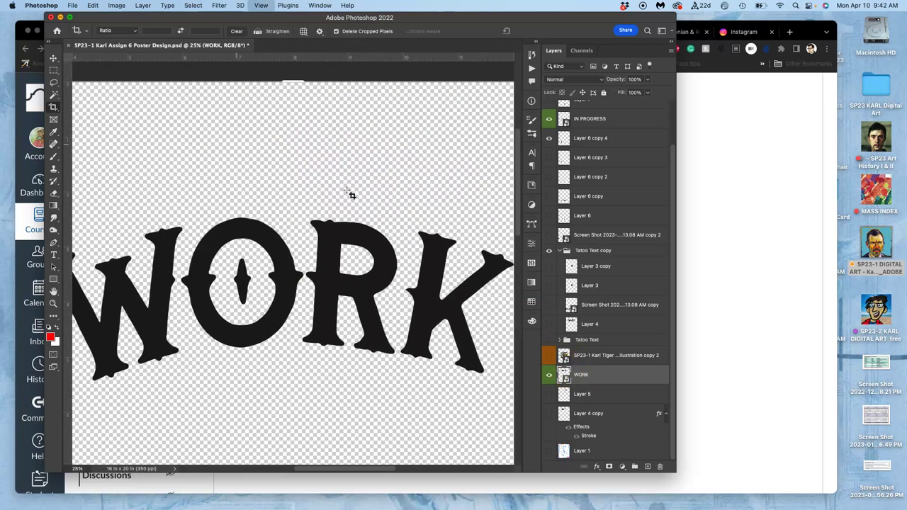
key("super+equal")
key("super+equal")
key("super+equal")
key("super+equal")
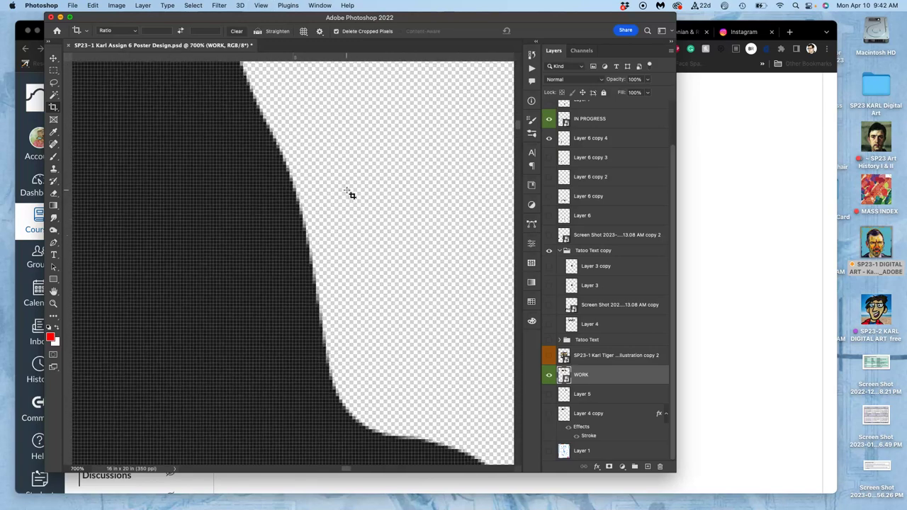
key("super+minus")
key("super+minus")
key("super+minus")
key("super+minus")
key("super+minus")
key("super+minus")
key("super+minus")
key("super+minus")
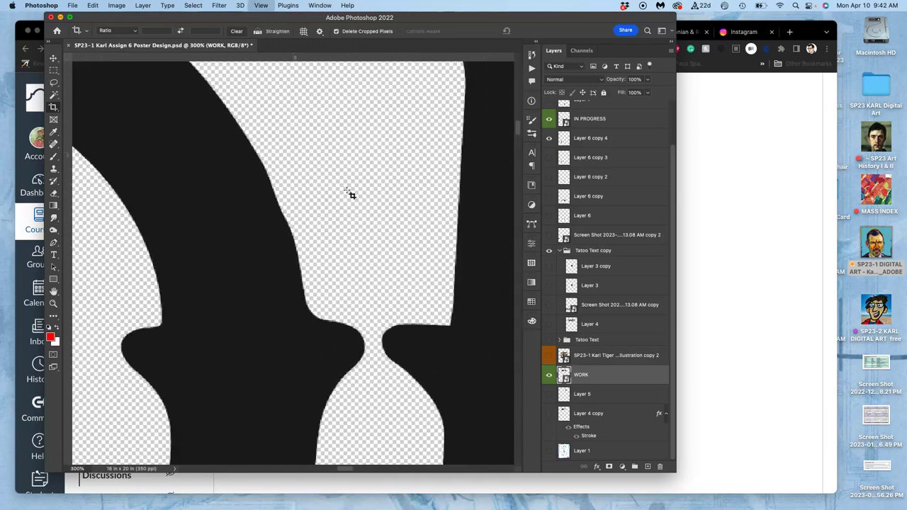
key("super+minus")
key("super+minus")
key("super+minus")
key("super+minus")
key("super+minus")
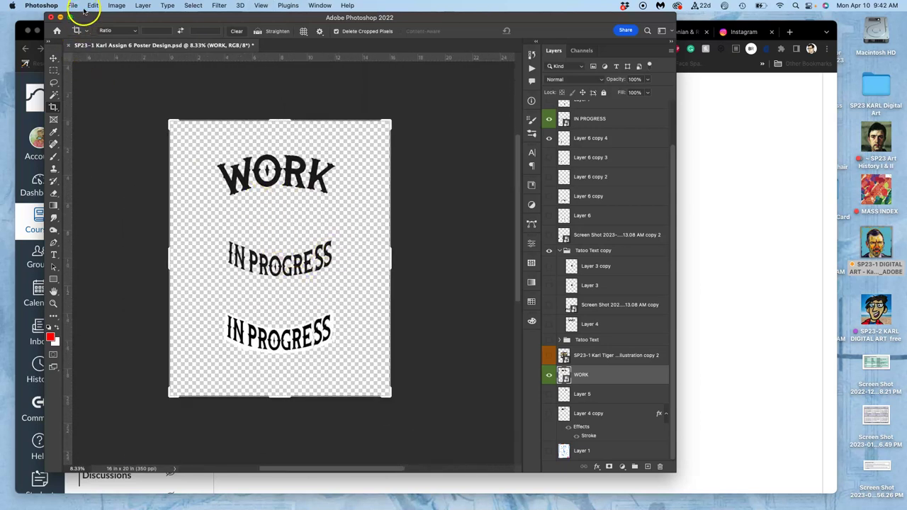
left_click(114, 6)
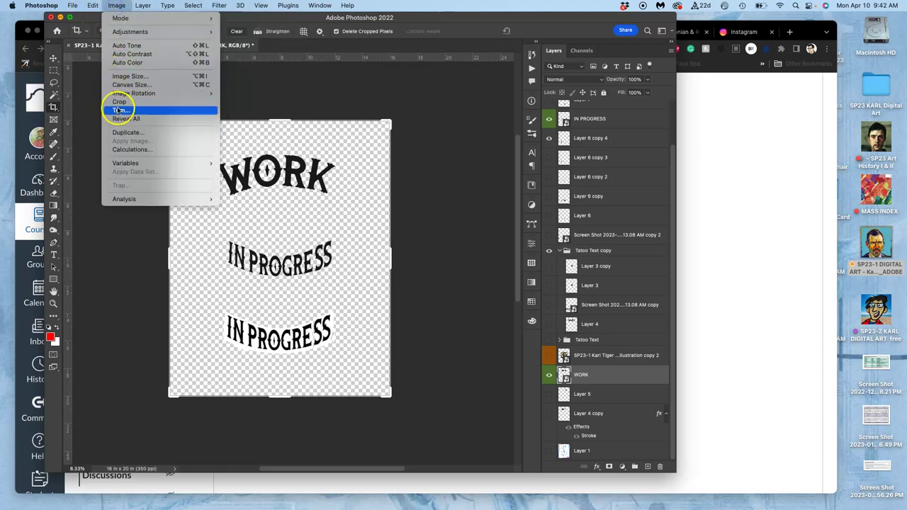
left_click(122, 75)
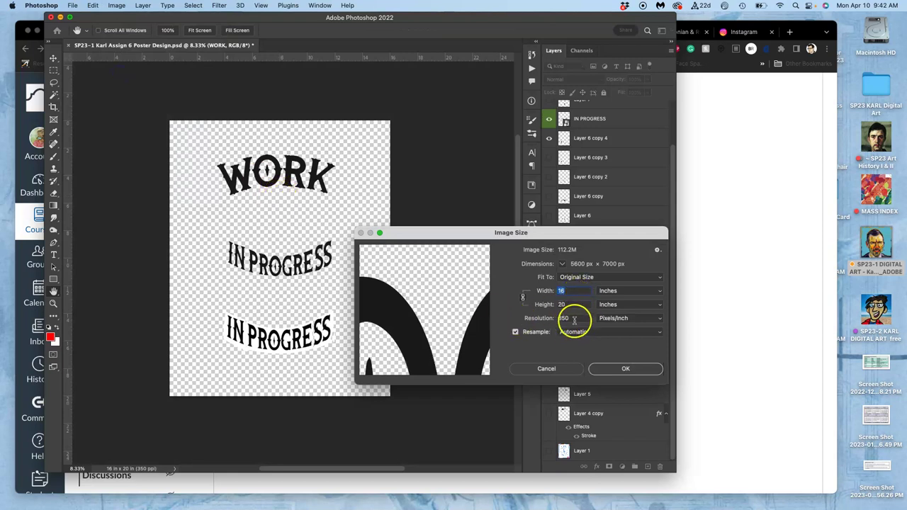
left_click(634, 370)
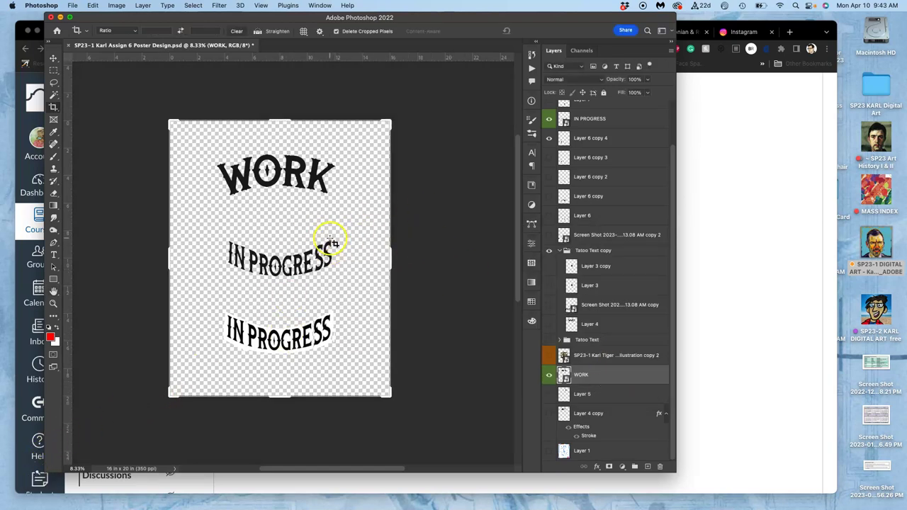
Delete Layer 5, Layer 4 copy, Layer 1 and the Tatoo Text group
double_click(580, 394)
key("Delete")
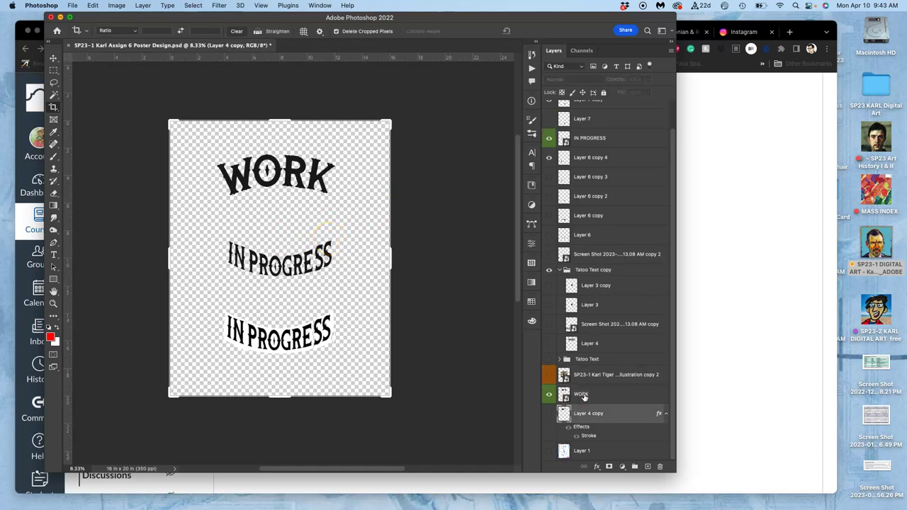
key("Delete")
key("Delete")
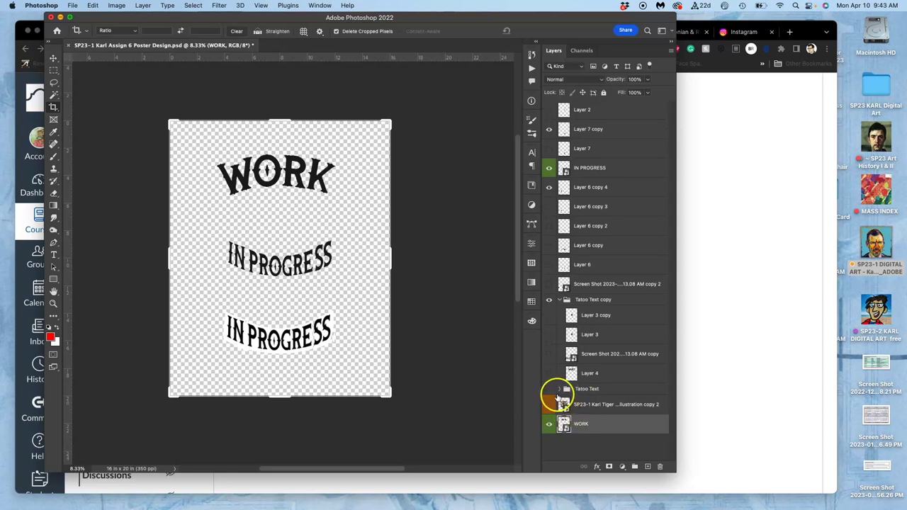
left_click(549, 389)
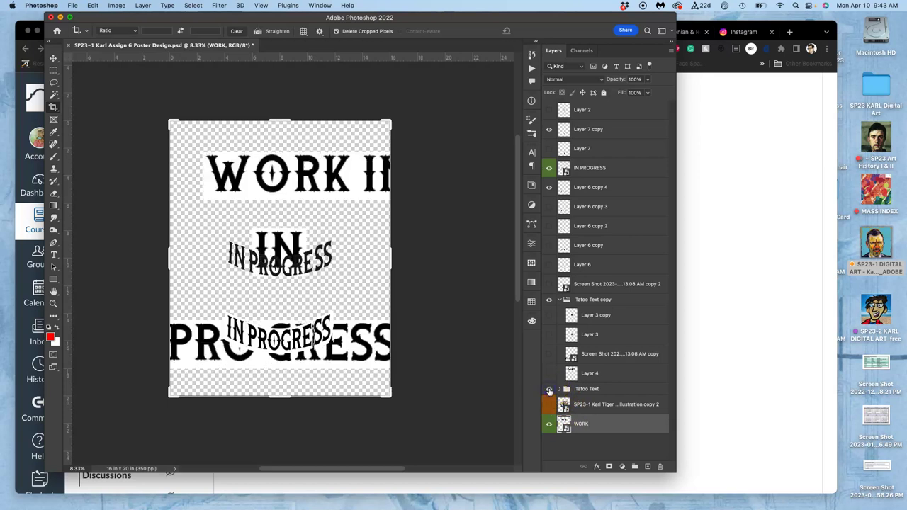
left_click(589, 389)
key("Delete")
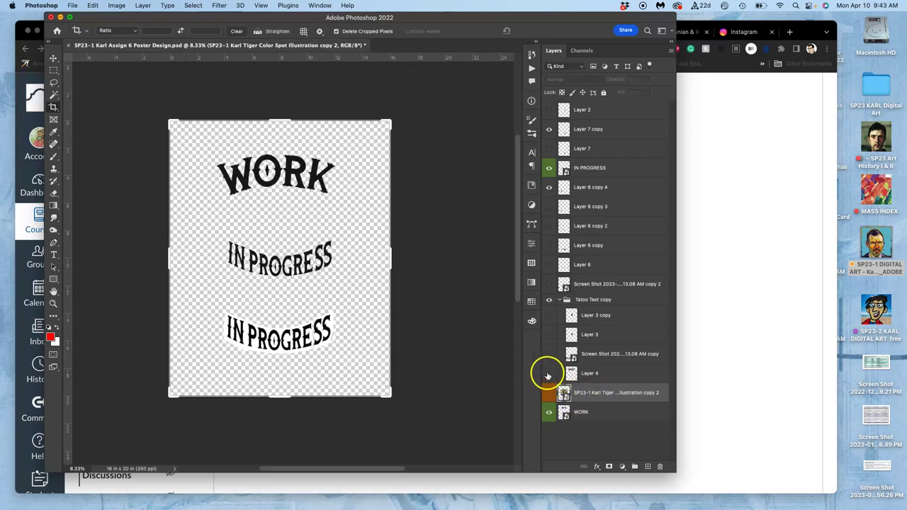
Delete Layer 4, the screenshot copy layer and Layer 3 after checking their content
left_click(547, 373)
left_click(547, 374)
left_click(597, 373)
key("Delete")
left_click(548, 354)
left_click(548, 353)
key("Delete")
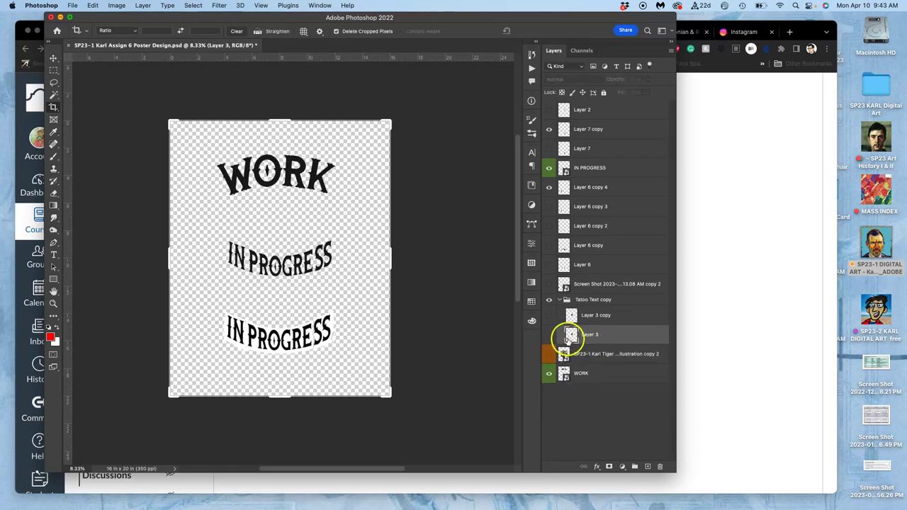
left_click(549, 334)
key("Delete")
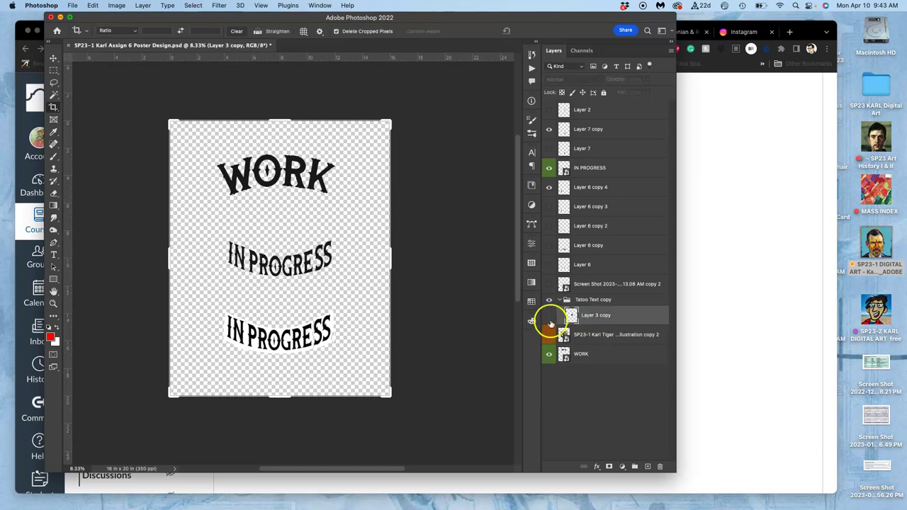
Delete the Tatoo Text copy group and the remaining screenshot layer
left_click(583, 300)
key("Delete")
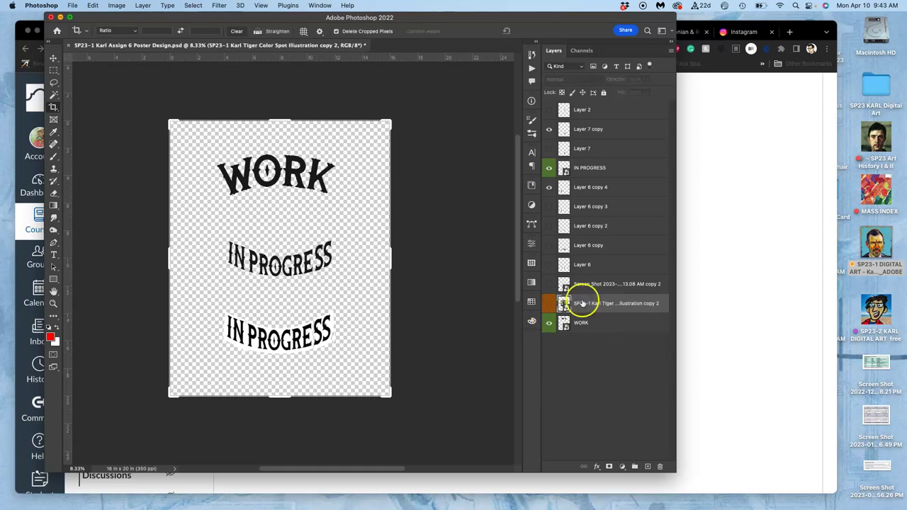
left_click(550, 284)
left_click(549, 284)
left_click(597, 282)
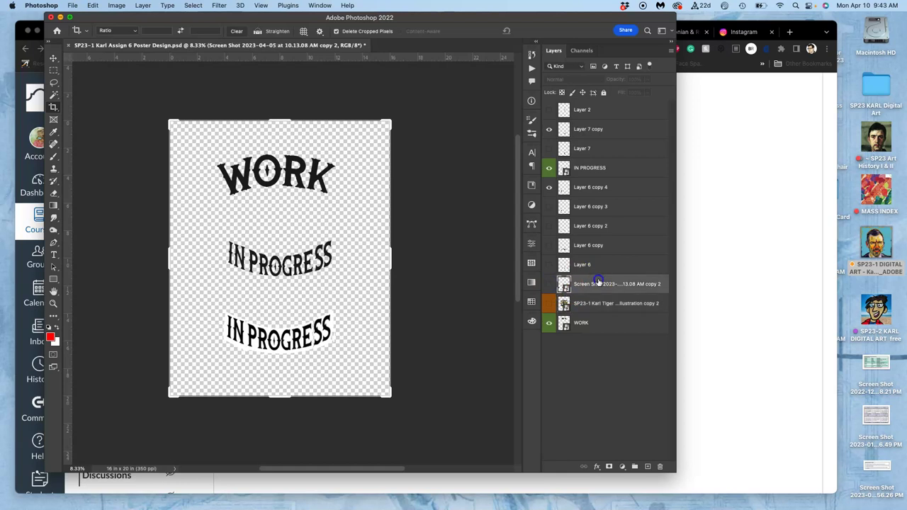
key("Delete")
left_click(591, 279)
Delete Layer 6, Layer 6 copy and Layer 6 copy 2
left_click(549, 264)
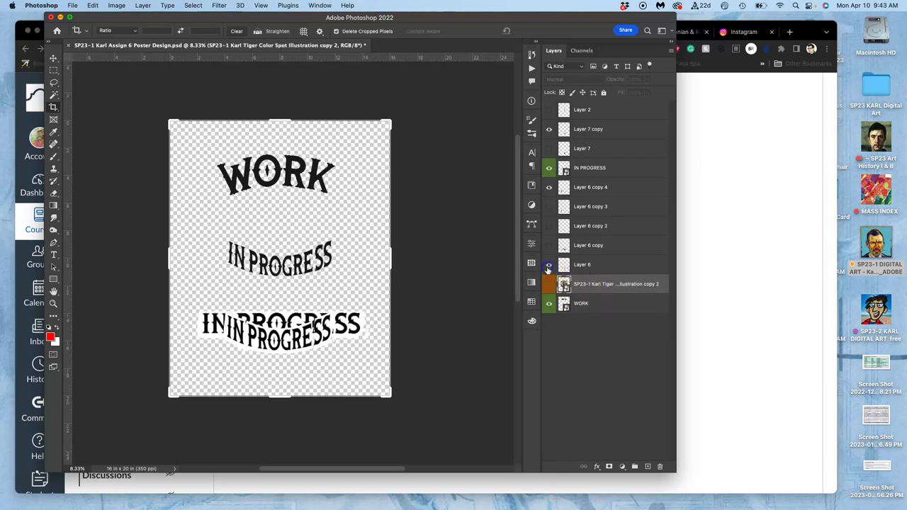
left_click(576, 266)
key("Delete")
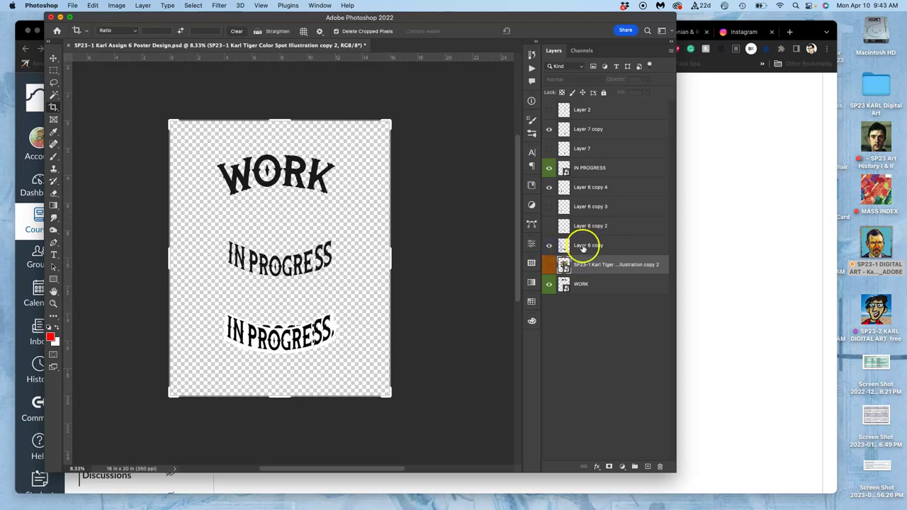
left_click(582, 247)
key("Delete")
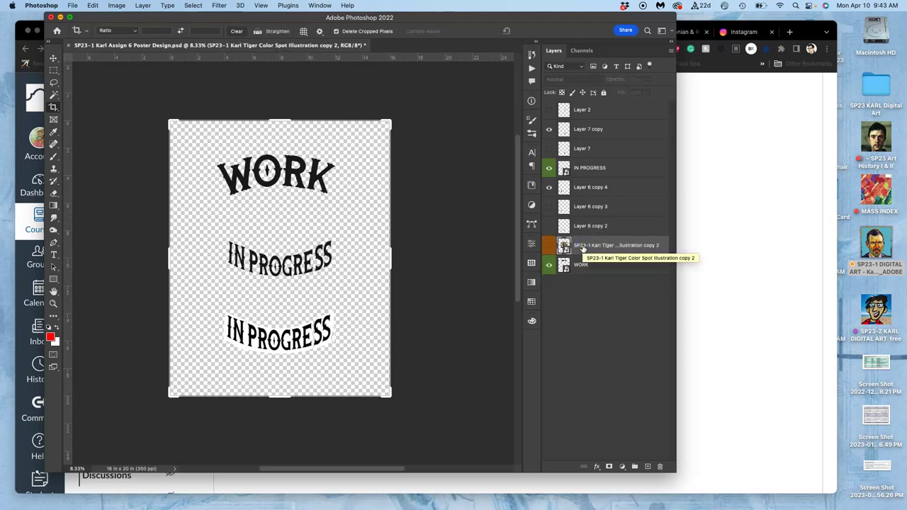
left_click(548, 226)
left_click(585, 227)
key("Delete")
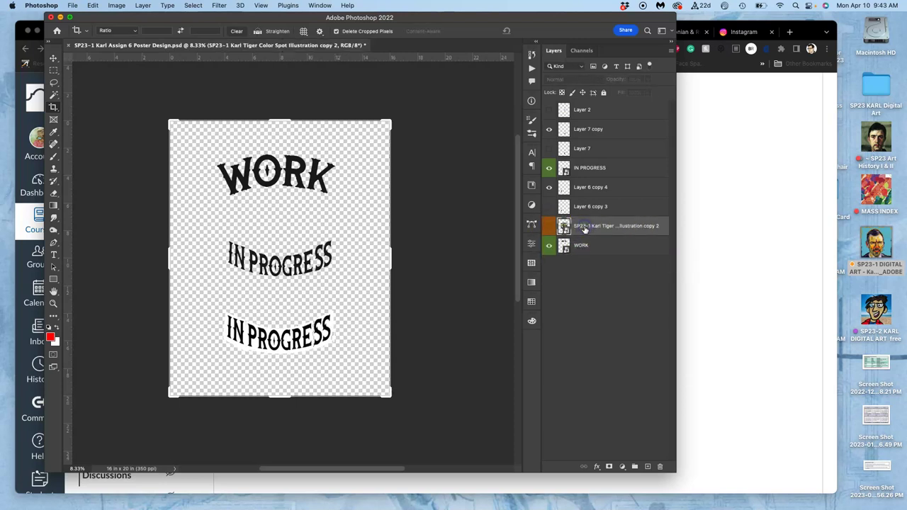
Delete Layer 6 copy 3 and Layer 6 copy 4, keeping the middle IN PROGRESS text
left_click(549, 168)
left_click(549, 168)
left_click(597, 207)
key("Delete")
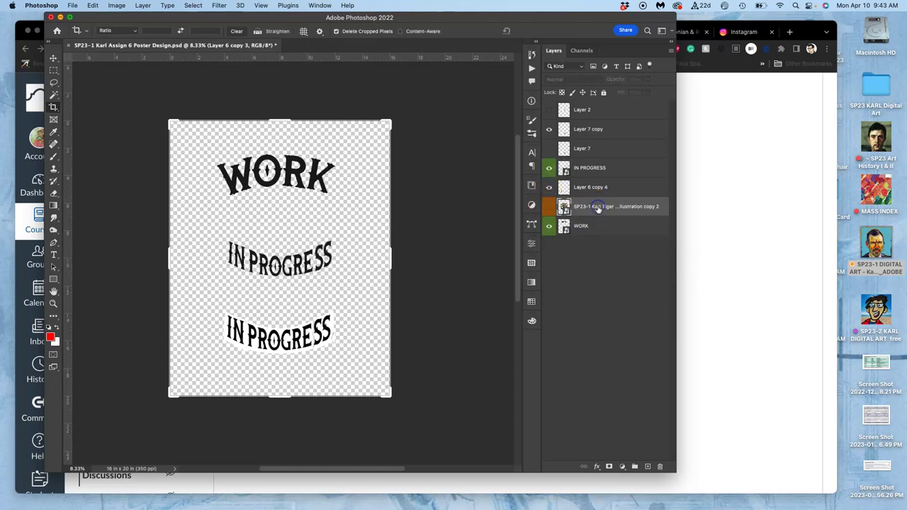
left_click(549, 187)
left_click(549, 187)
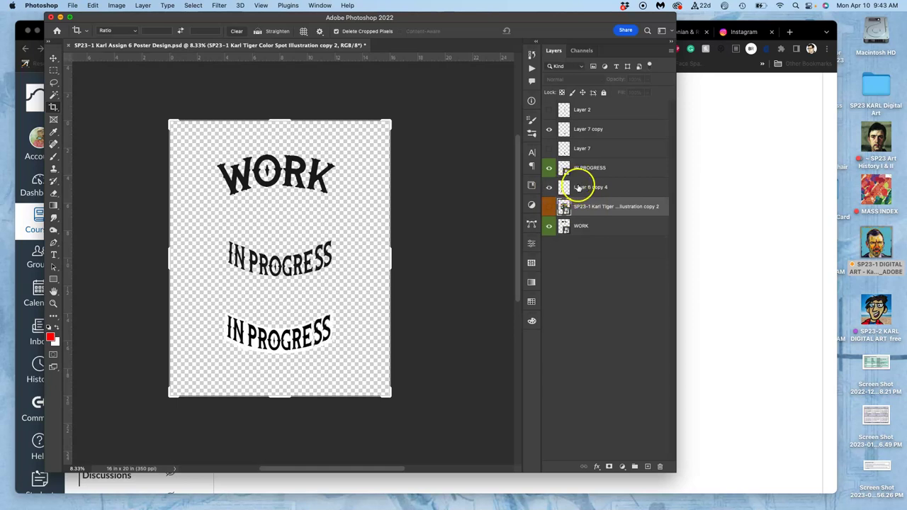
left_click(549, 188)
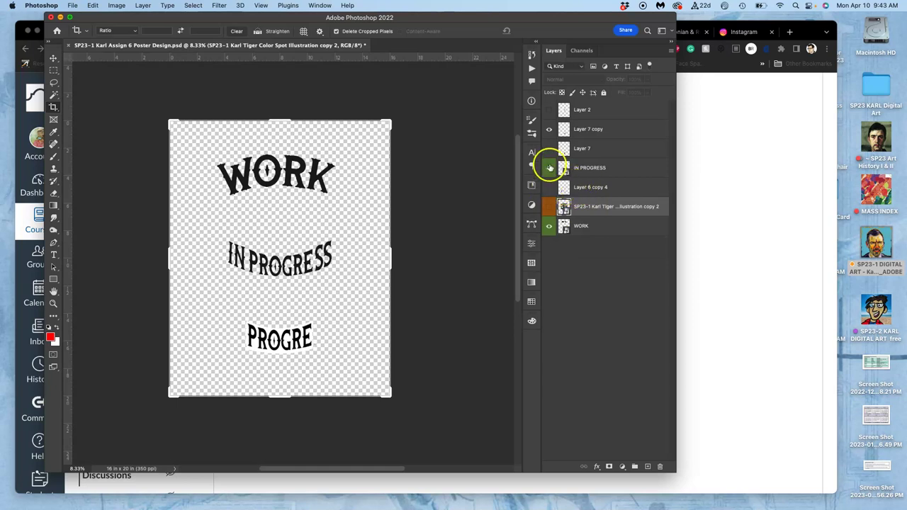
left_click(550, 167)
left_click(550, 167)
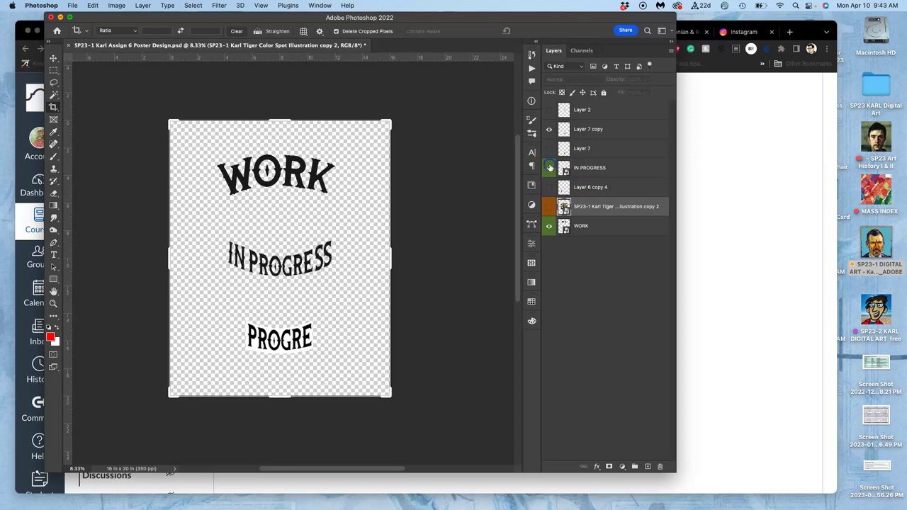
left_click(588, 187)
key("Delete")
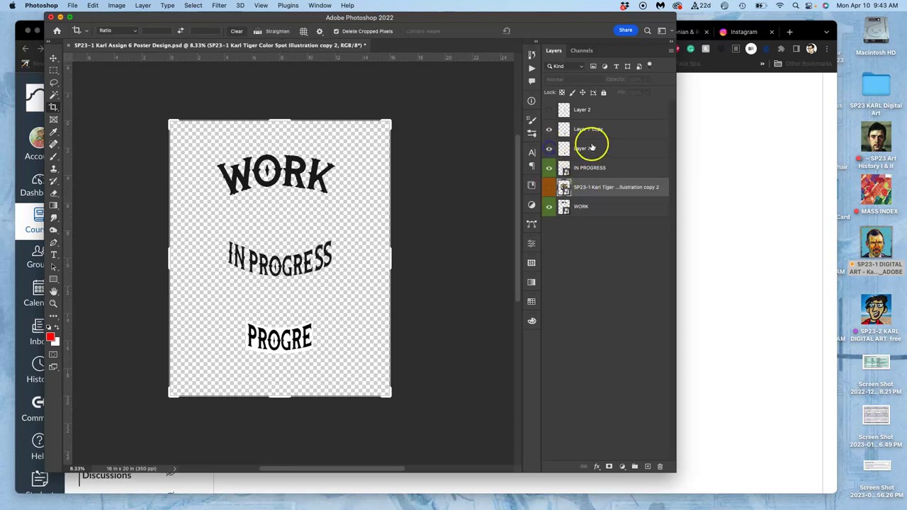
Delete Layer 7 and Layer 2, and show the tiger illustration layer
left_click(592, 147)
key("Delete")
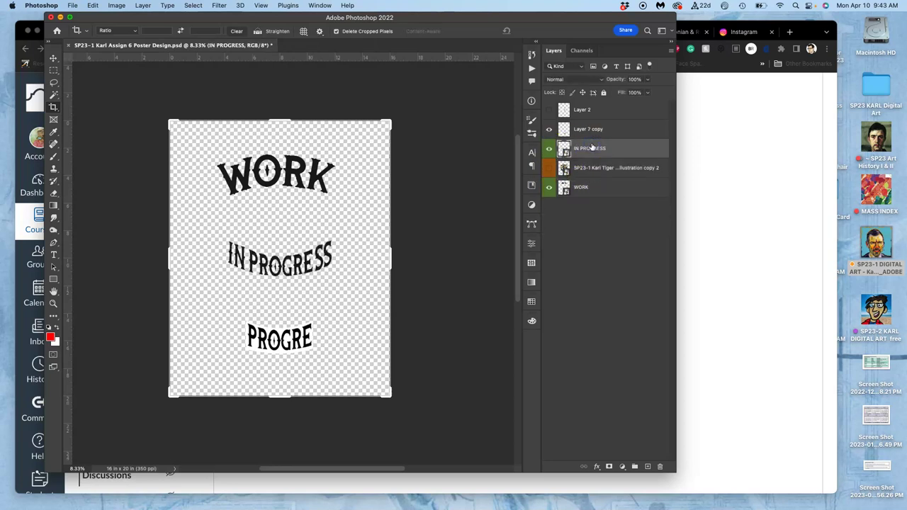
left_click(583, 111)
key("Delete")
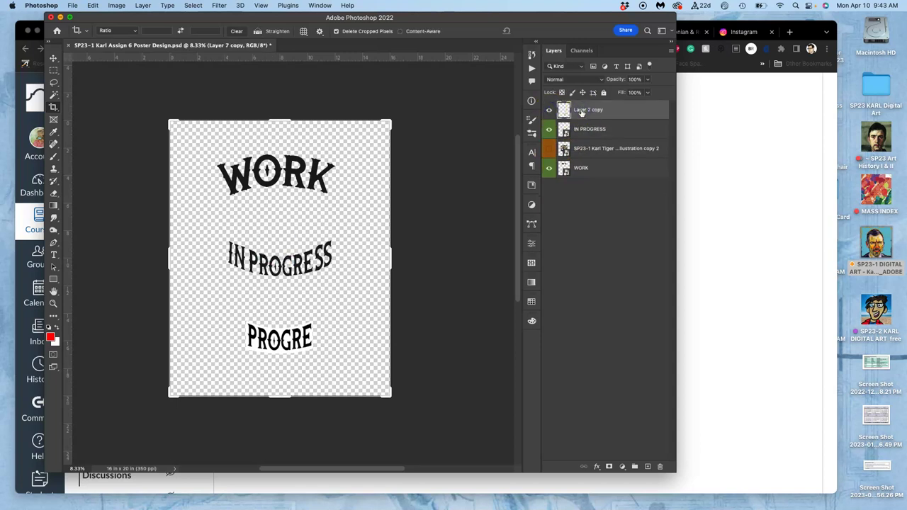
left_click(550, 149)
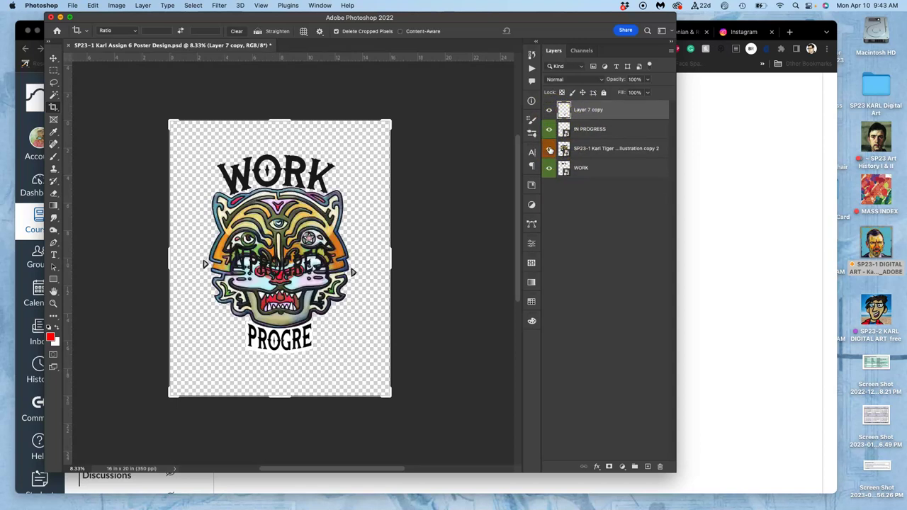
Delete Layer 7 copy with the stray PROGRE text, leaving the IN PROGRESS text hidden
left_click(549, 112)
left_click(550, 112)
key("Delete")
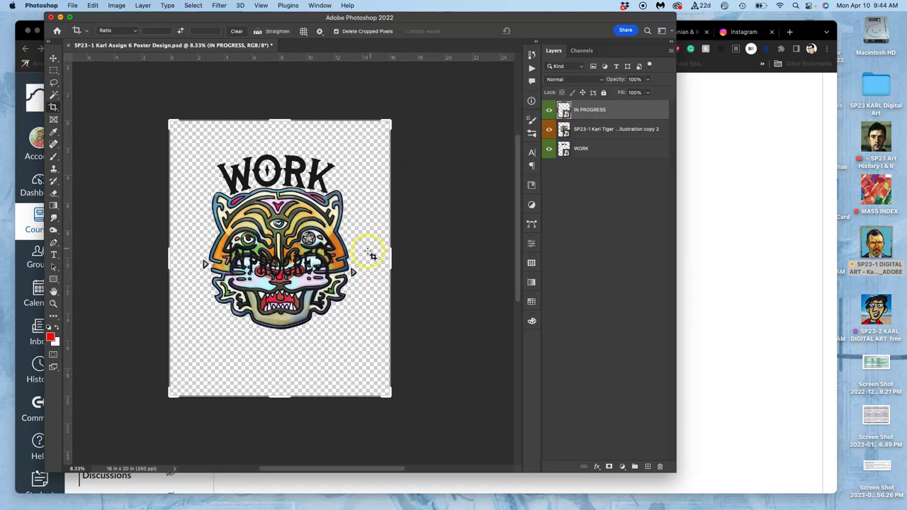
left_click(550, 111)
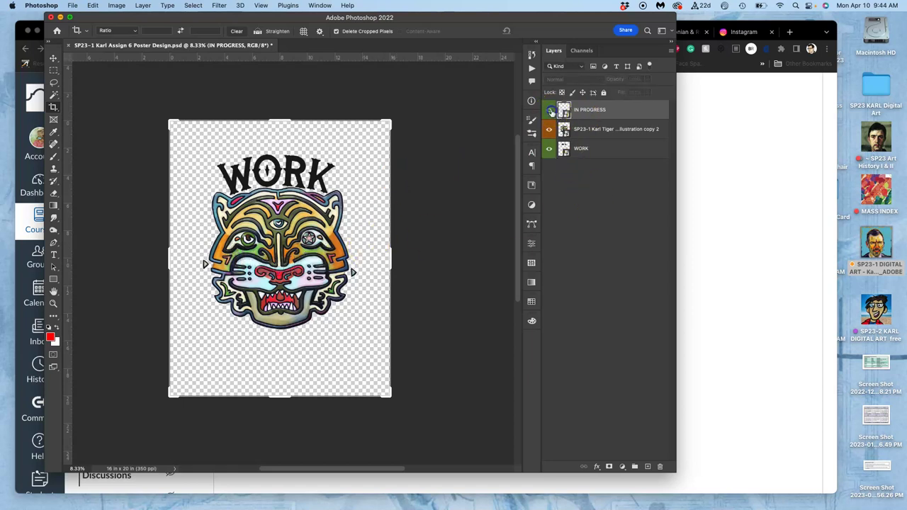
left_click(551, 111)
left_click(550, 111)
Show the IN PROGRESS text again and move it below the tiger's face
left_click(551, 111)
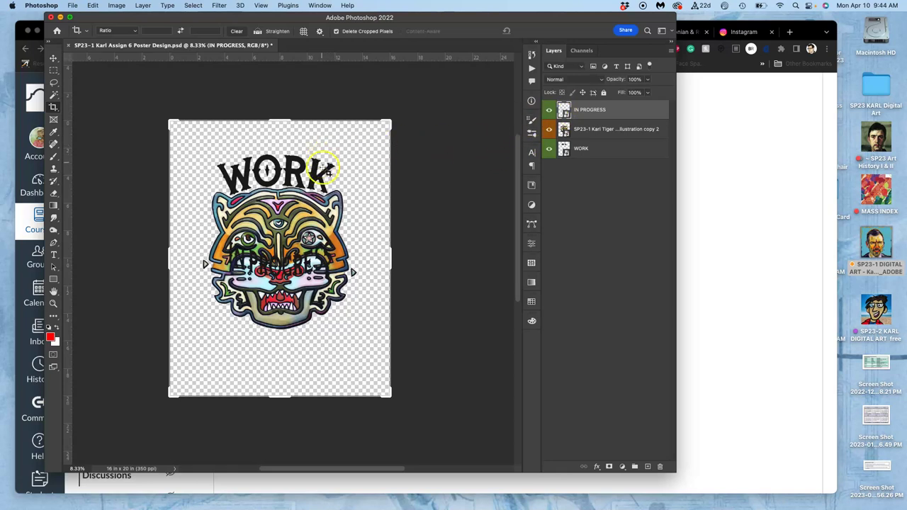
left_click(608, 113)
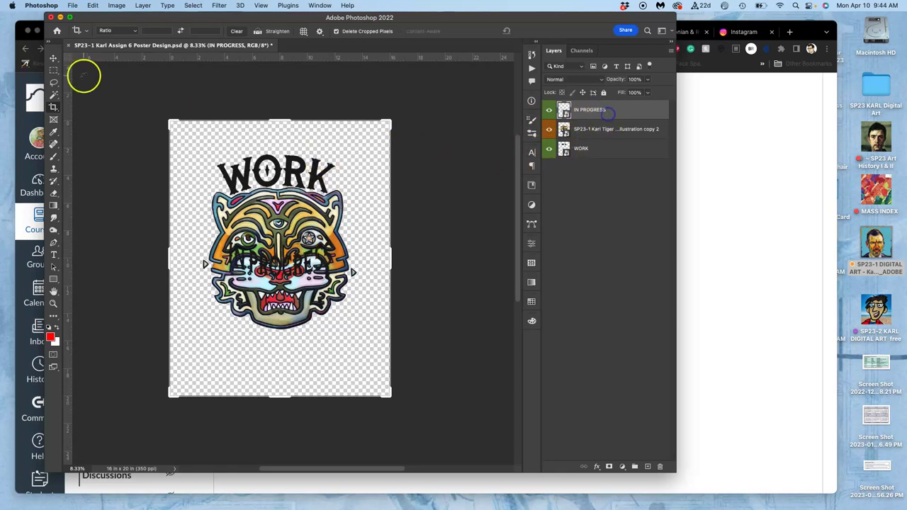
left_click(53, 59)
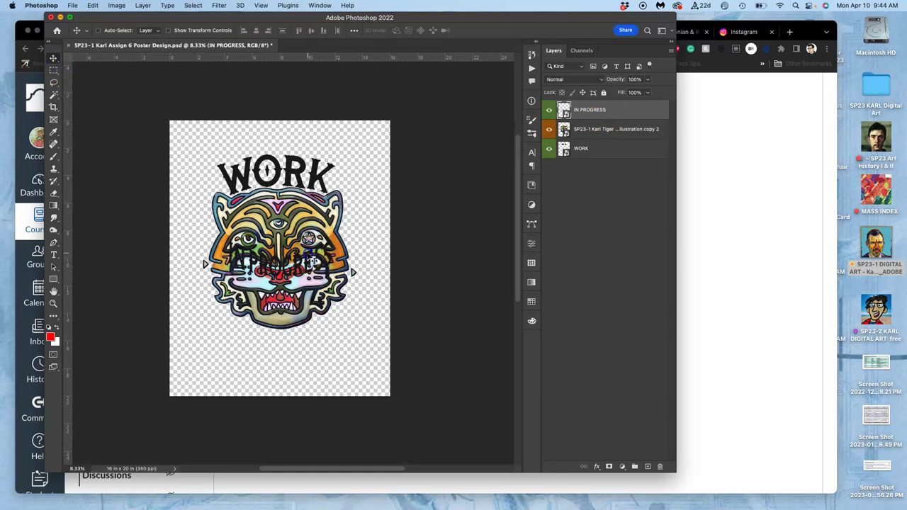
left_click_drag(315, 260, 302, 327)
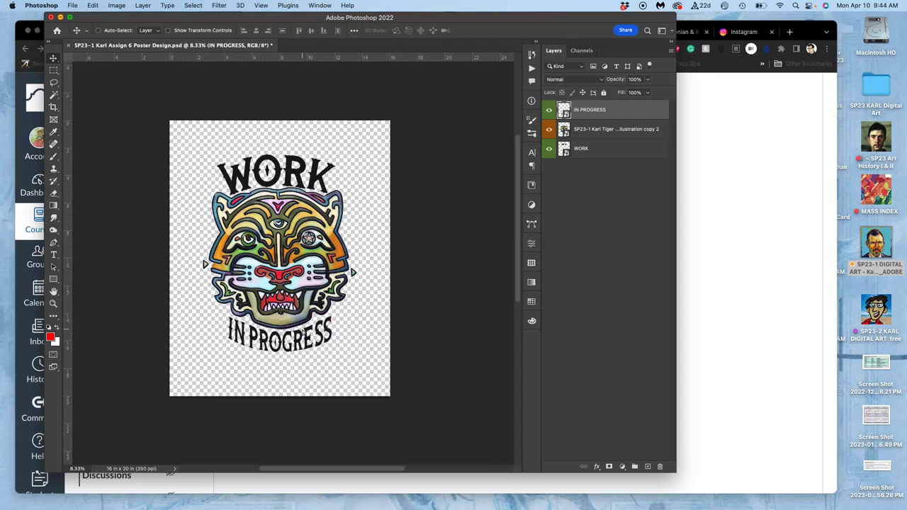
scroll(303, 331, "up", 5)
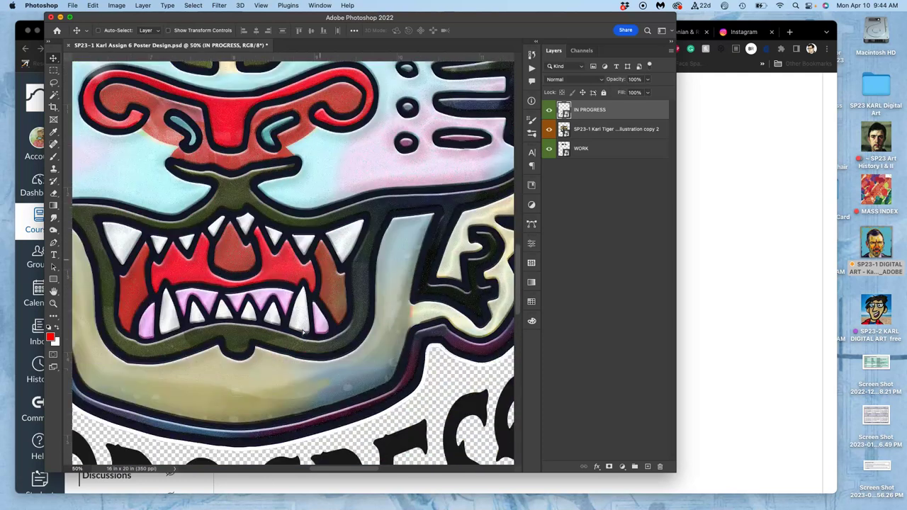
scroll(303, 332, "down", 5)
scroll(303, 331, "up", 2)
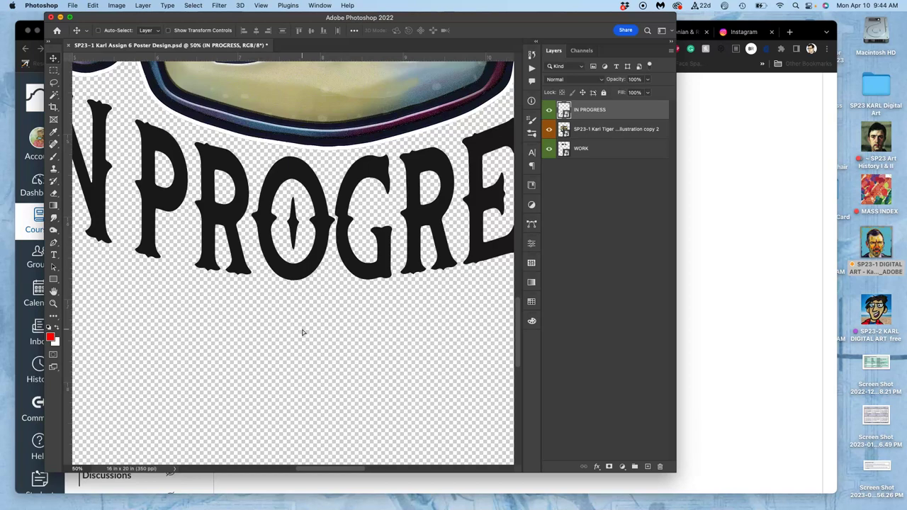
Zoom out to fit the whole poster, deselect all layers and save the document
key("super+minus")
key("super+minus")
key("super+minus")
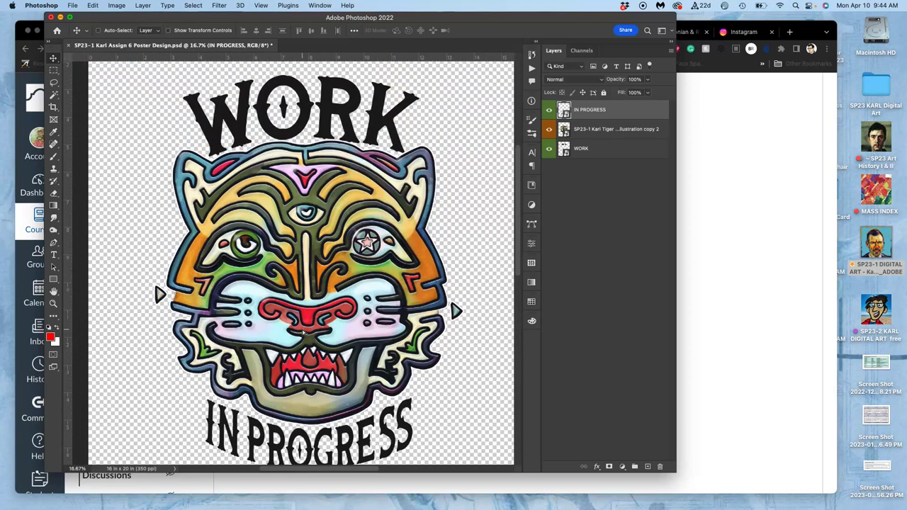
key("super+minus")
left_click(585, 147)
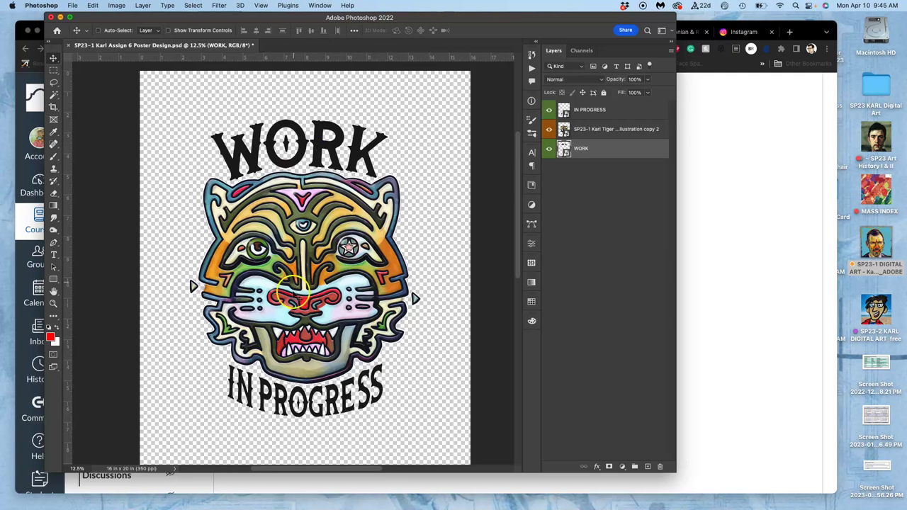
left_click(615, 112)
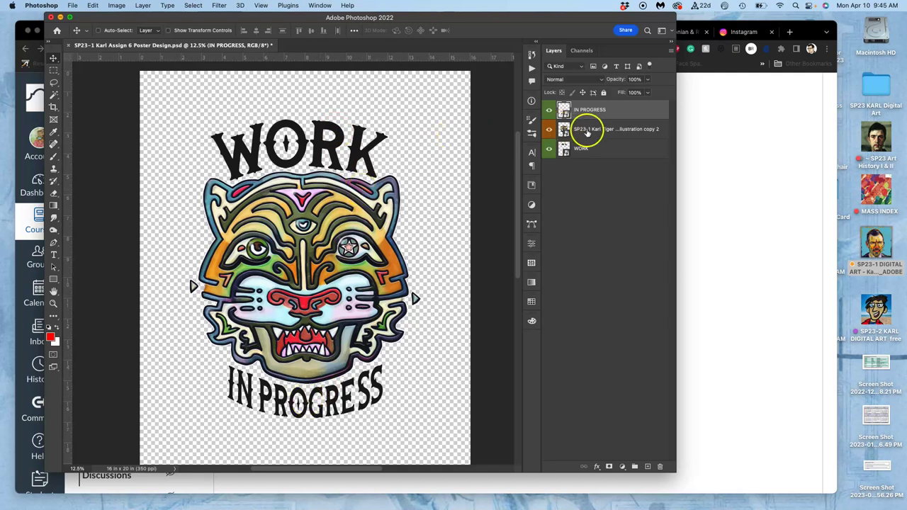
left_click(612, 148)
left_click(613, 245)
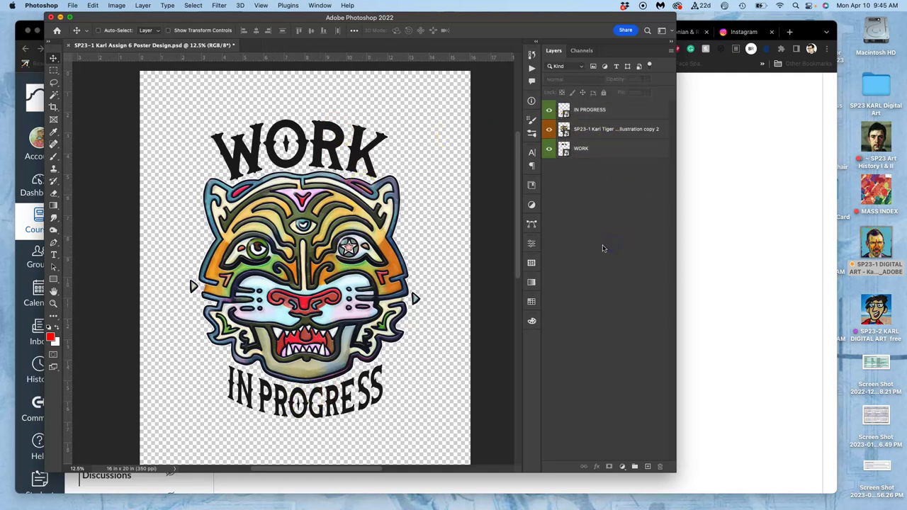
key("super+minus")
left_click(486, 221)
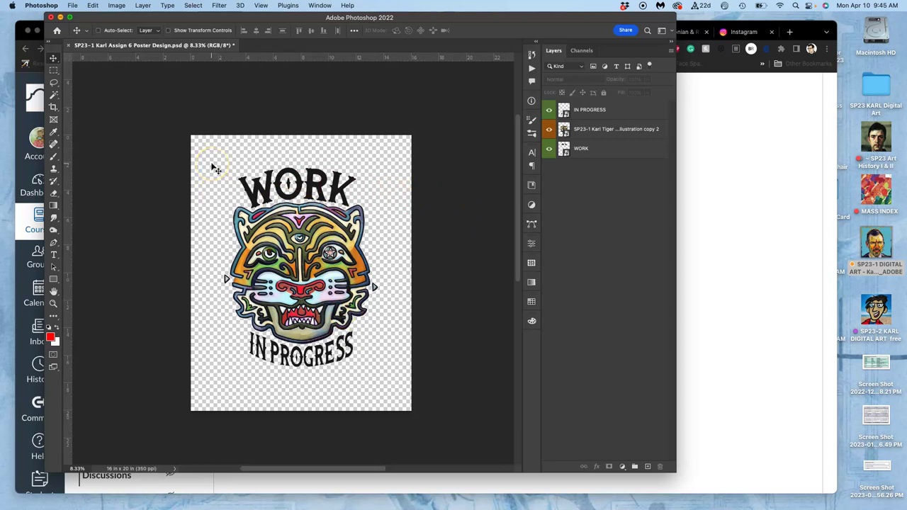
key("super+s")
Scroll the Canvas discussion to the Final (Vector) Black Type Solution example, glance at Photoshop, then return to Chrome
left_click(702, 177)
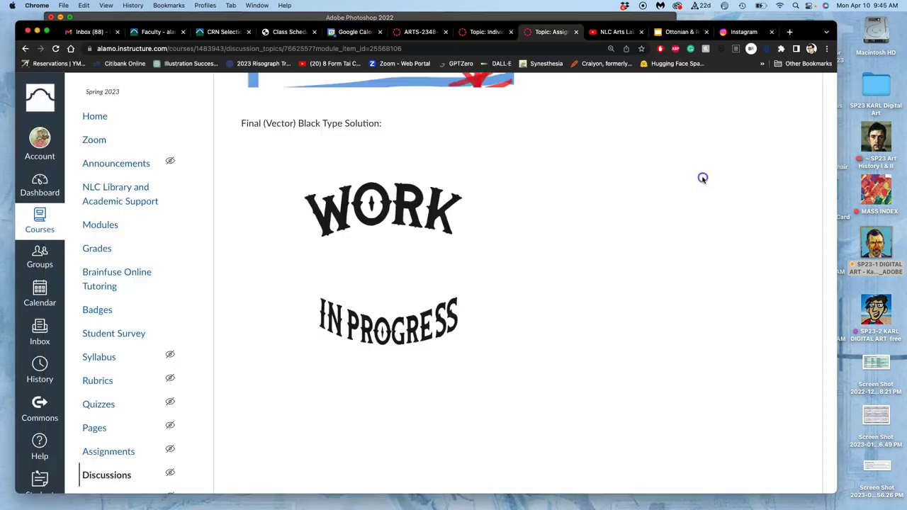
scroll(494, 162, "up", 5)
scroll(495, 162, "up", 10)
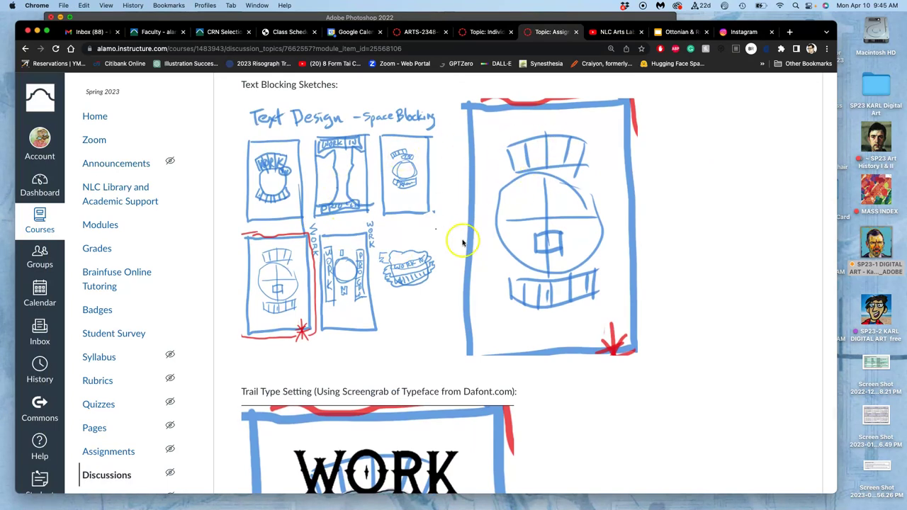
scroll(456, 297, "down", 6)
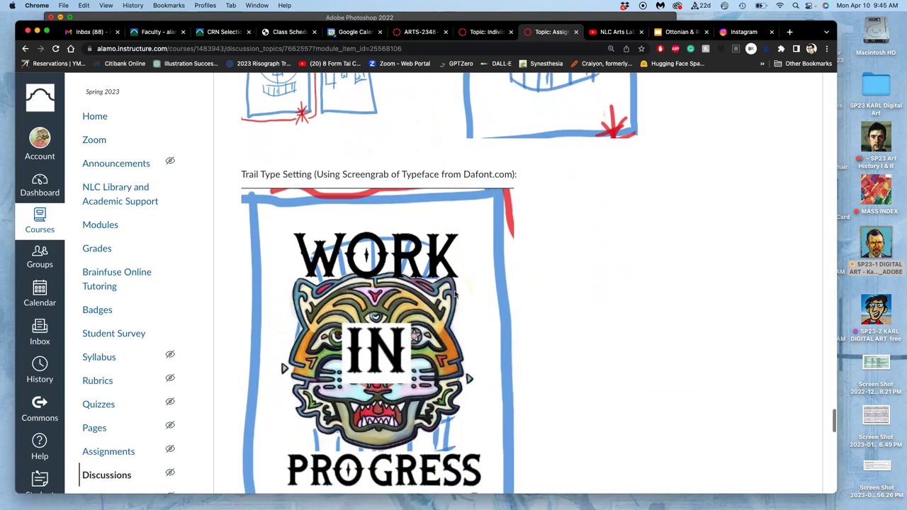
scroll(467, 347, "down", 8)
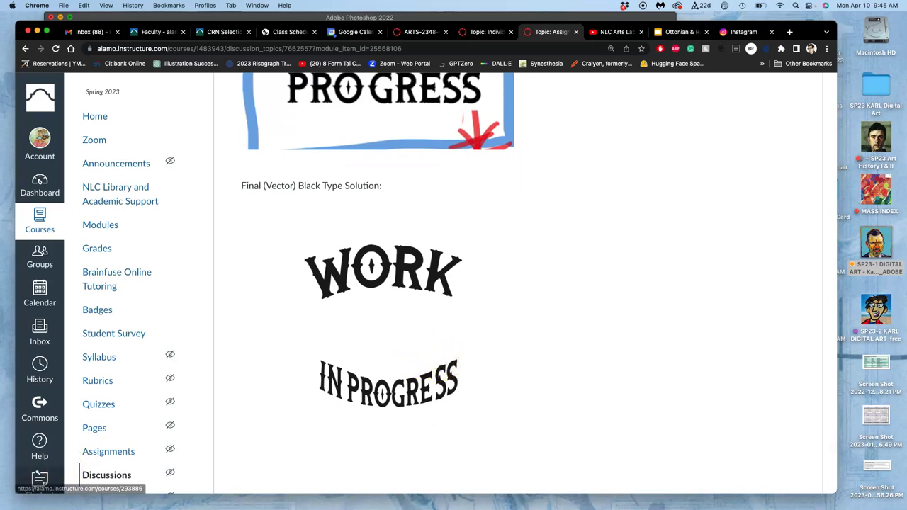
scroll(432, 356, "up", 5)
scroll(431, 357, "down", 10)
scroll(418, 312, "up", 2)
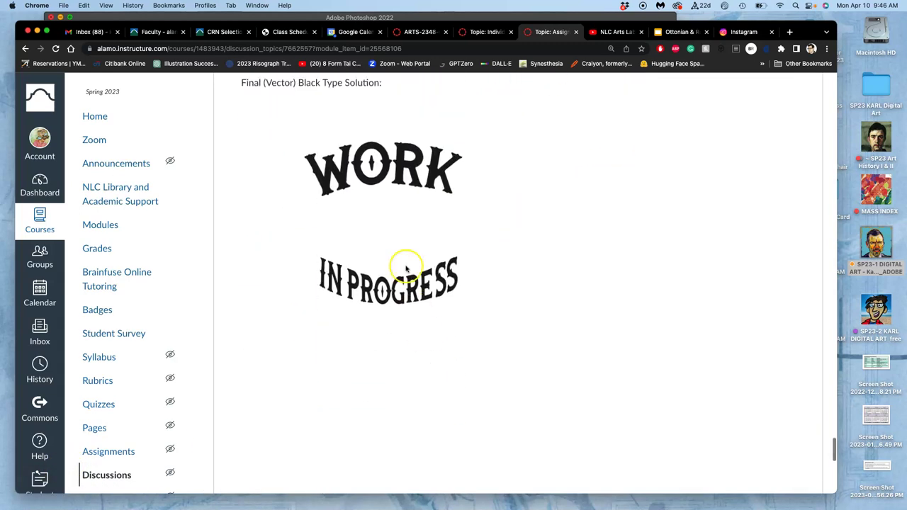
left_click(600, 17)
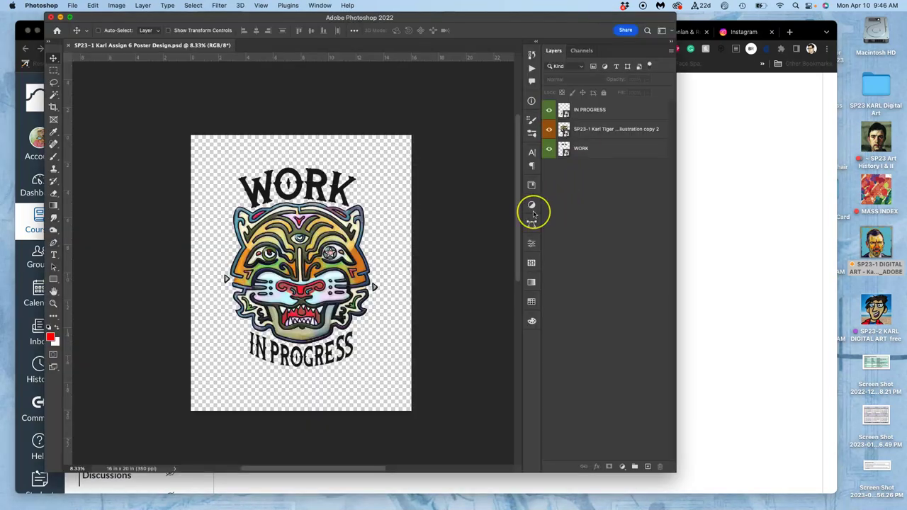
left_click(761, 134)
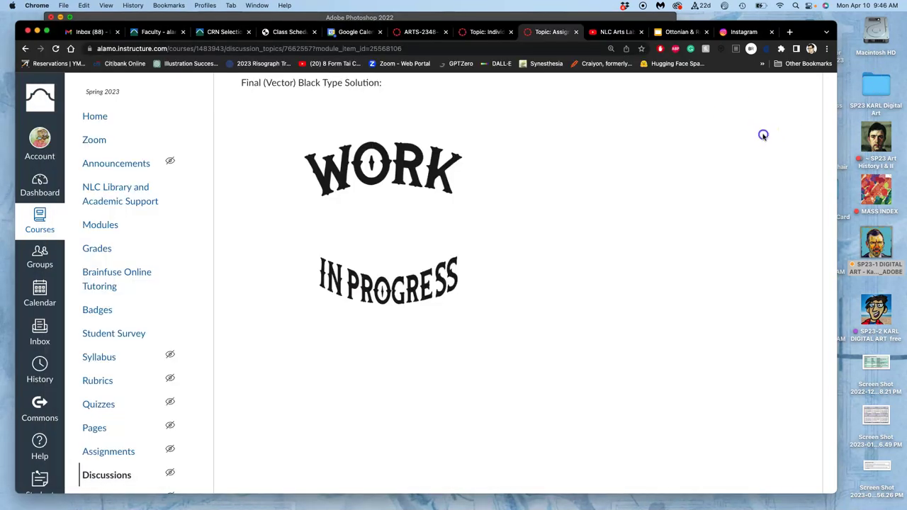
Open the NLC Arts Lab YouTube channel and view the full SP23-ADOBE Assignment #6 playlist
left_click(614, 33)
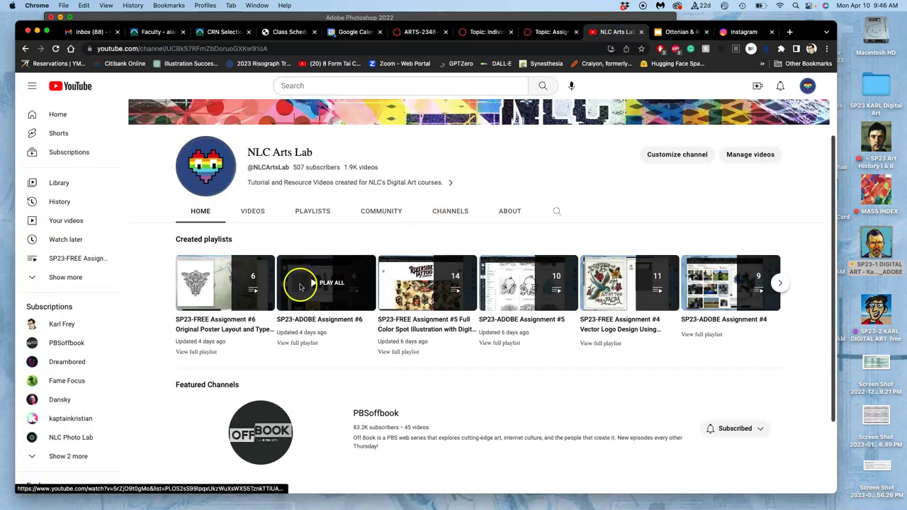
left_click(299, 342)
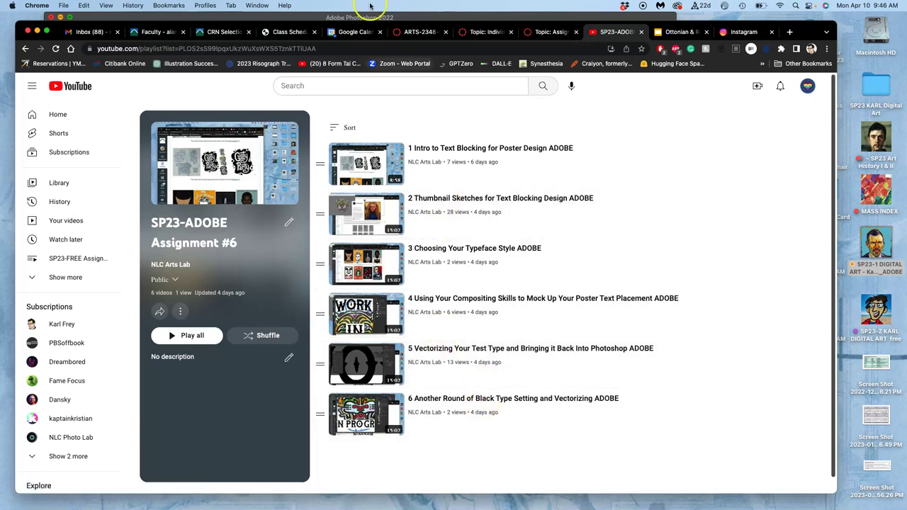
Add a new layer above IN PROGRESS and fill it with White
left_click(209, 17)
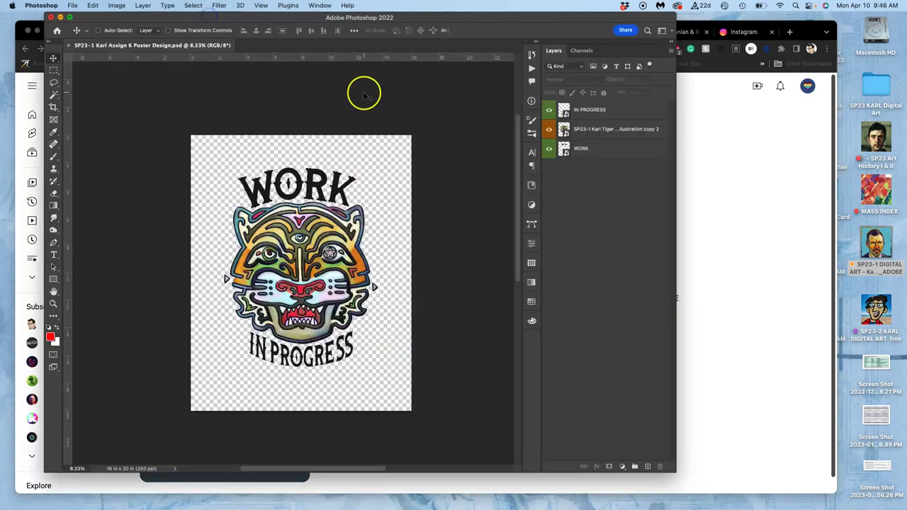
scroll(378, 201, "down", 1)
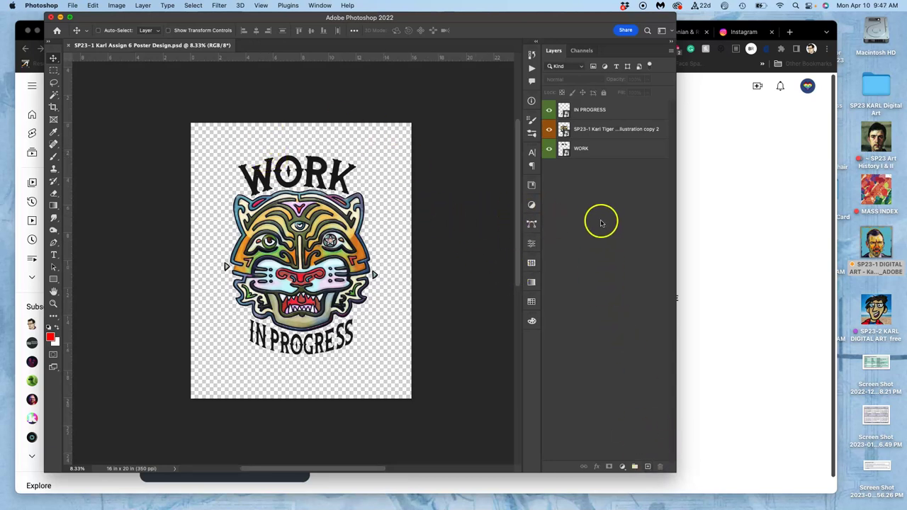
left_click(617, 112)
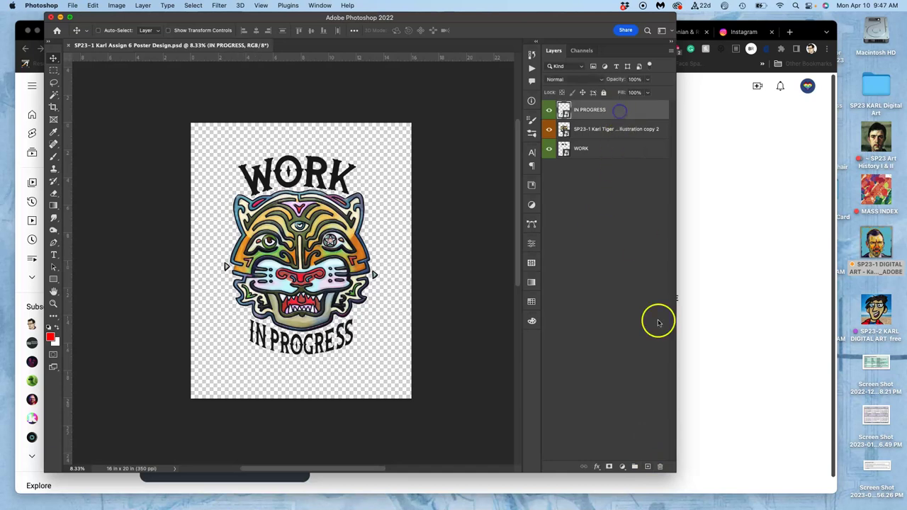
left_click(647, 467)
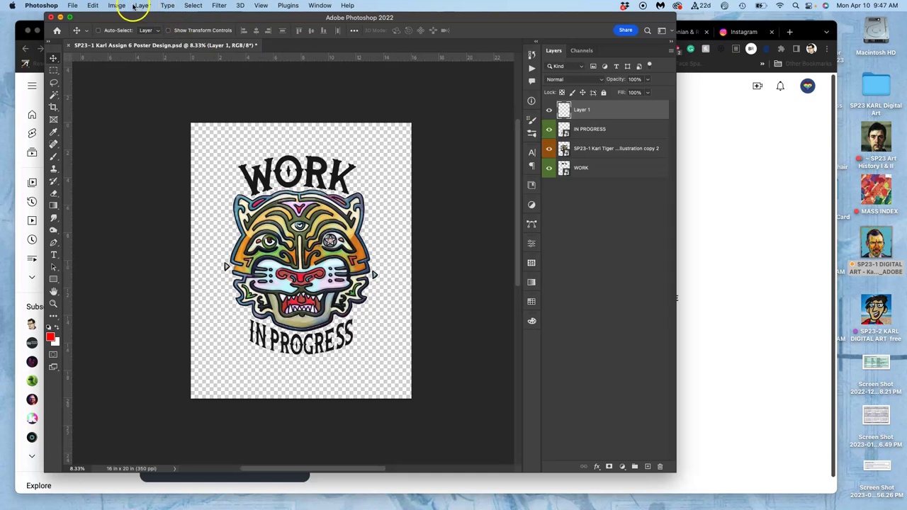
left_click(92, 5)
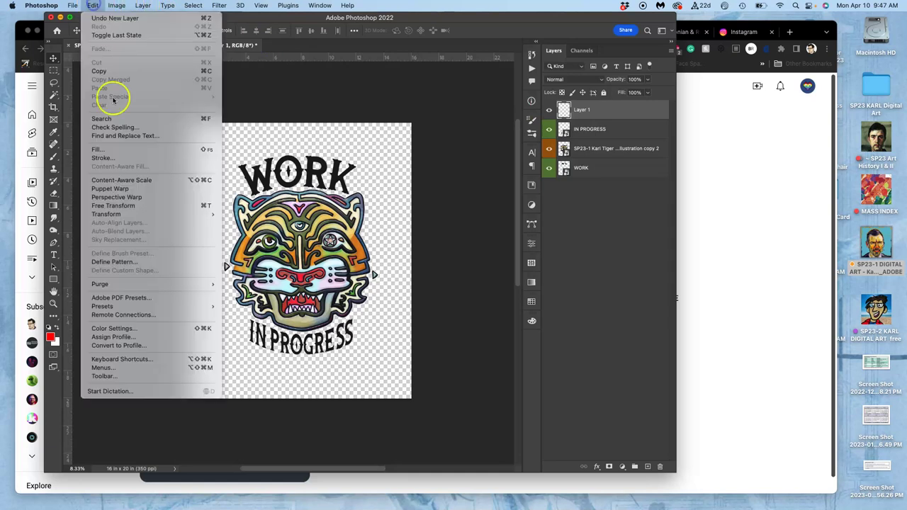
left_click(113, 148)
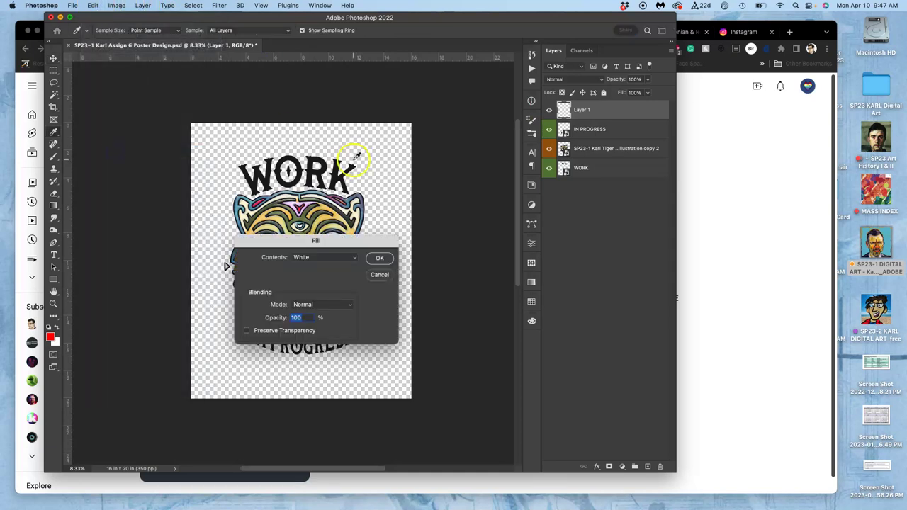
left_click(380, 258)
Duplicate the white layer and fill the copy with 50% Gray
key("super+j")
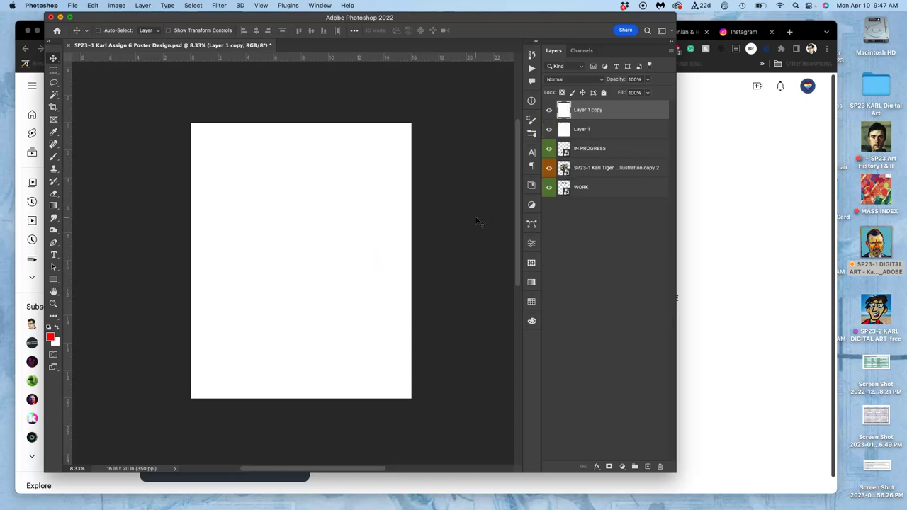
left_click(93, 5)
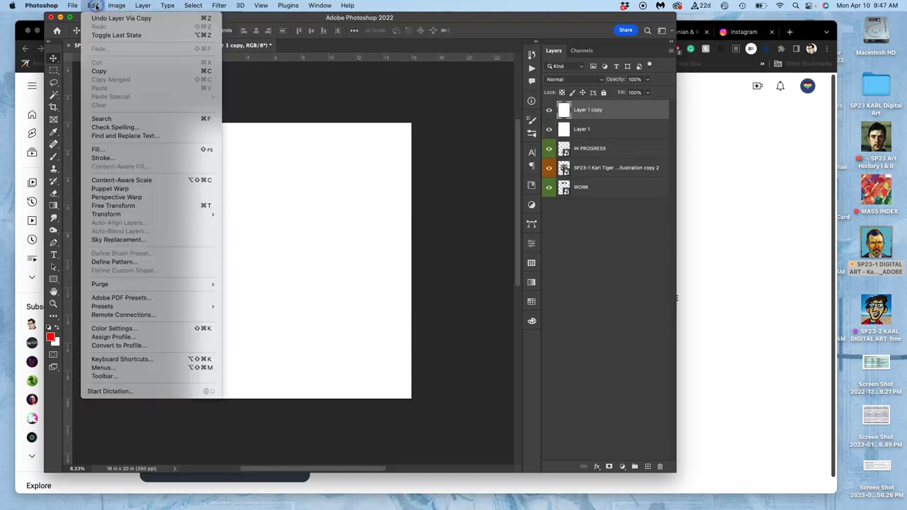
left_click(99, 149)
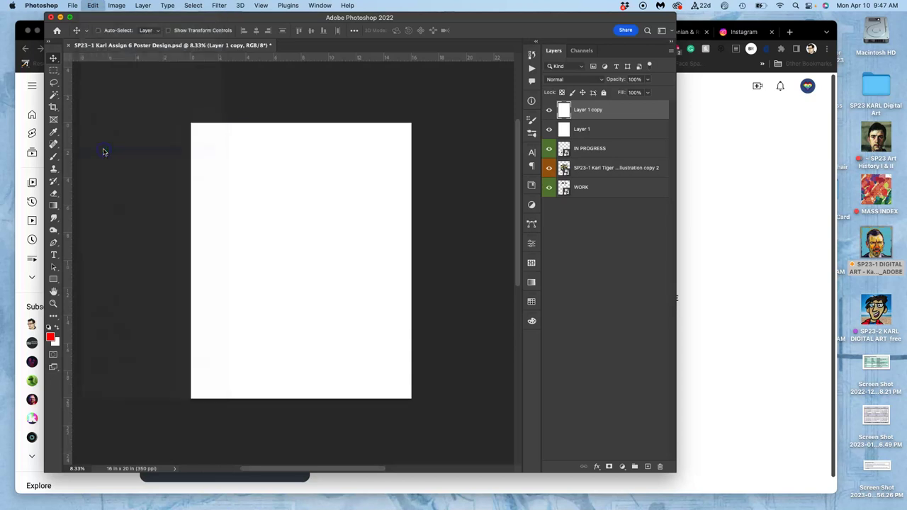
left_click(314, 257)
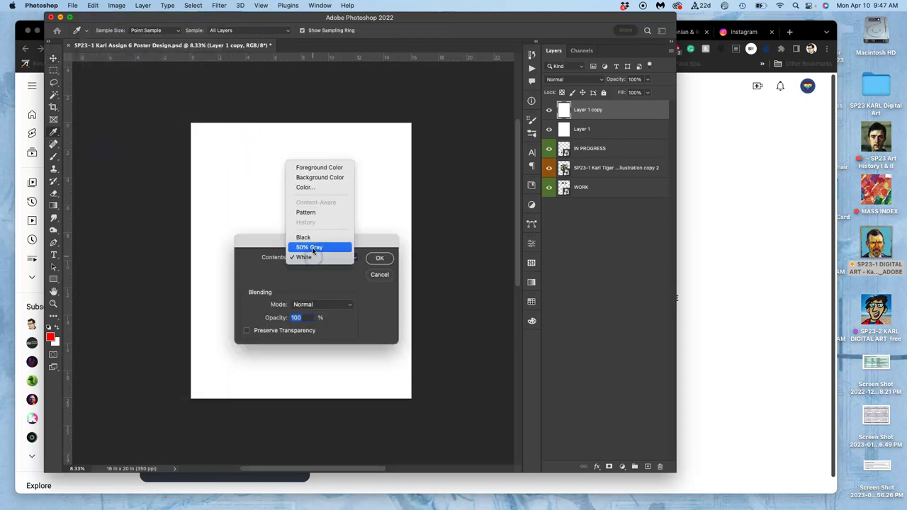
left_click(314, 246)
left_click(377, 258)
key("v")
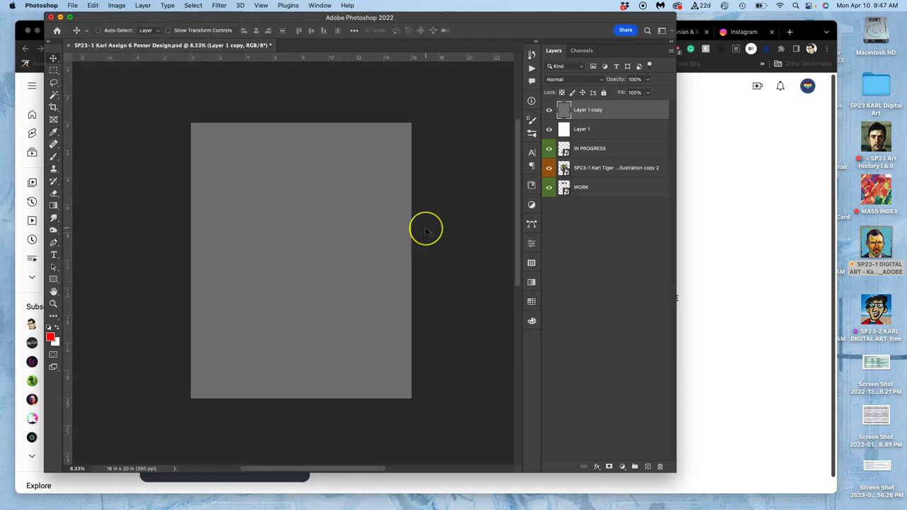
Duplicate again and fill the top copy, Layer 1 copy 2, with Black
key("super+j")
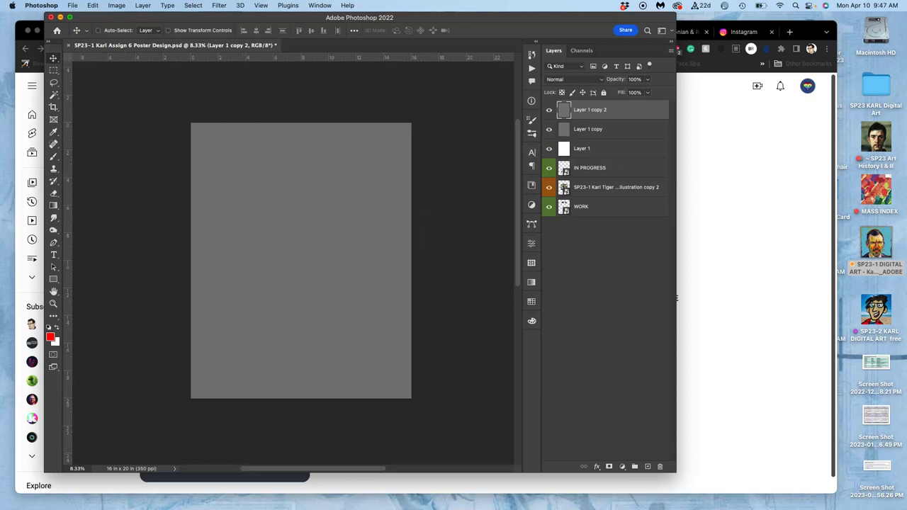
left_click(93, 5)
left_click(99, 150)
left_click(322, 257)
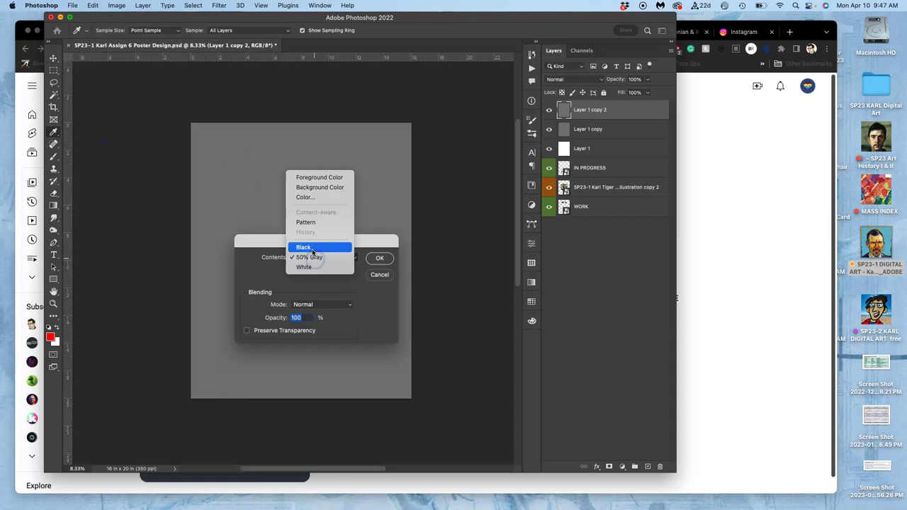
left_click(323, 251)
left_click(379, 258)
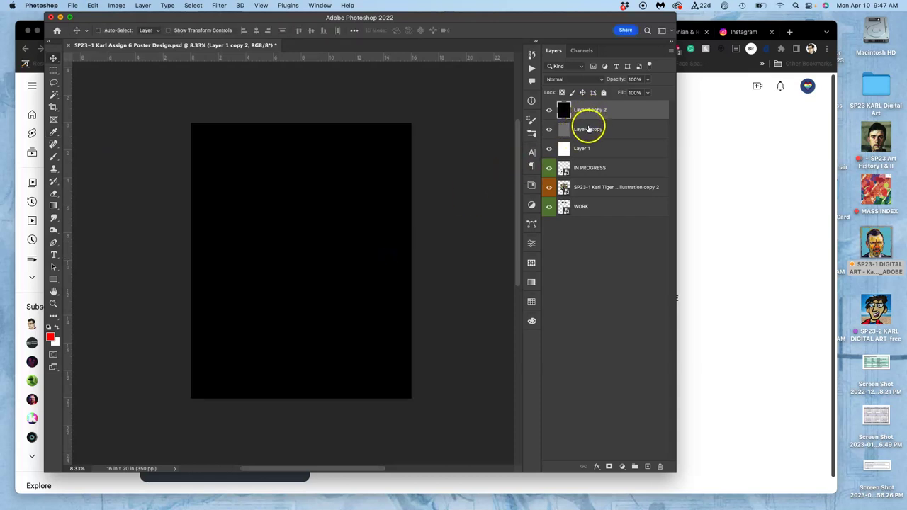
Drag the white, gray and black fill layers below WORK and hide the black and gray ones
left_click(587, 149, "shift")
left_click_drag(594, 115, 589, 223)
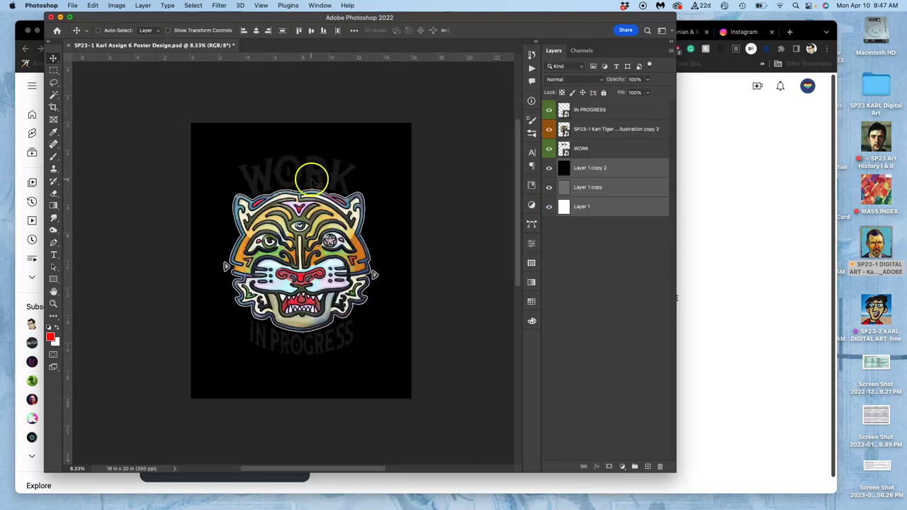
left_click(549, 168)
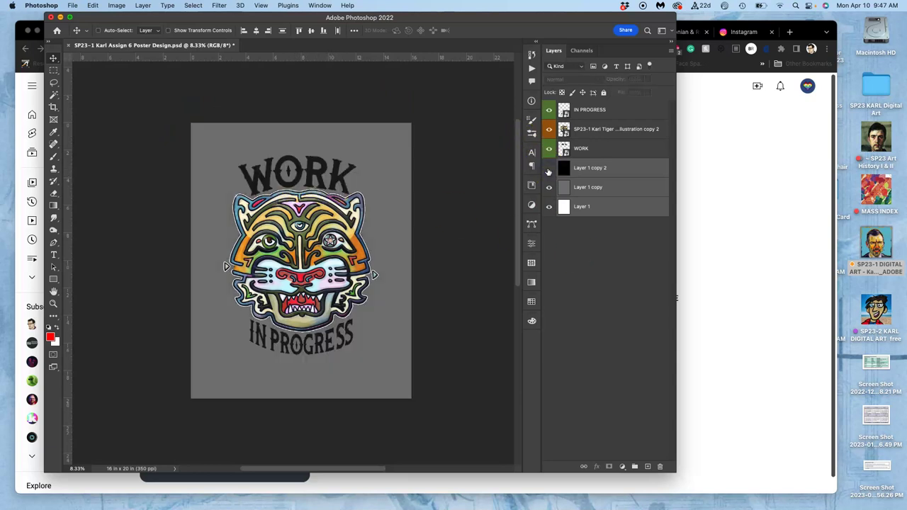
left_click(548, 186)
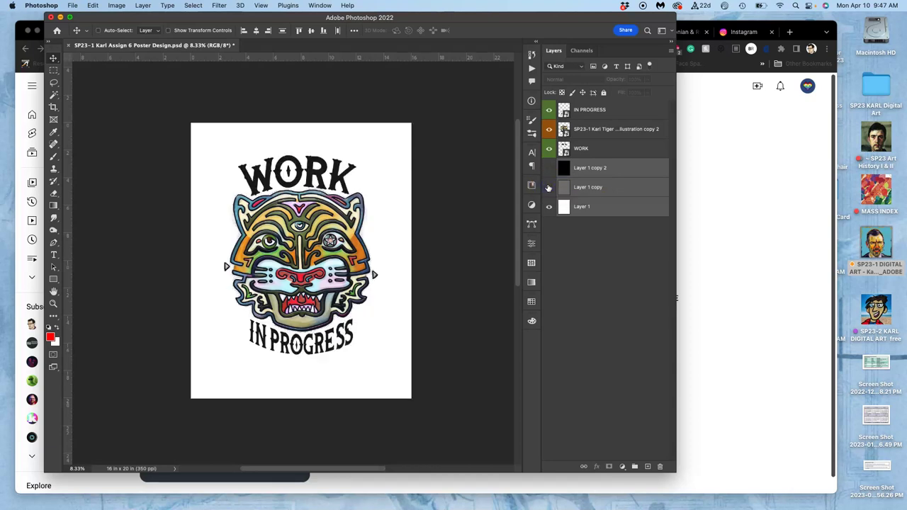
left_click(753, 217)
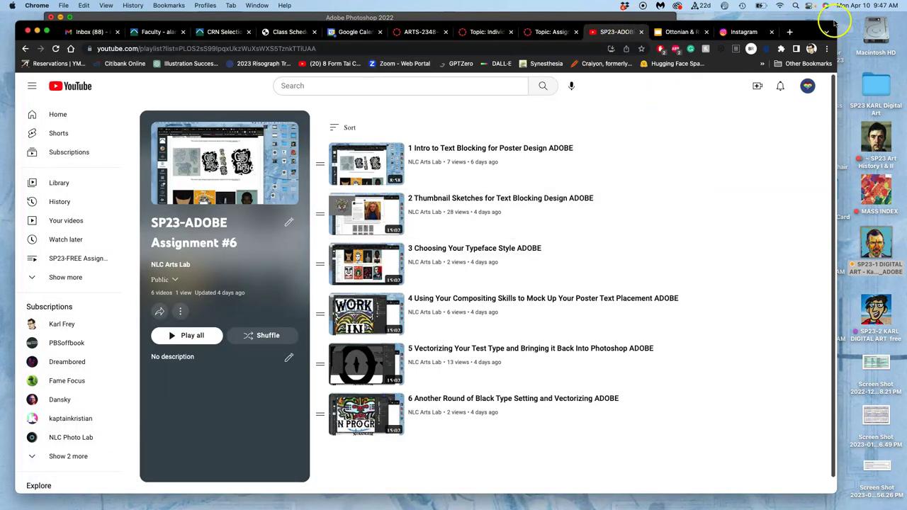
Resize the browser and scroll the assignment topic up to the past student KEEN Gaming example
left_click_drag(834, 24, 835, 50)
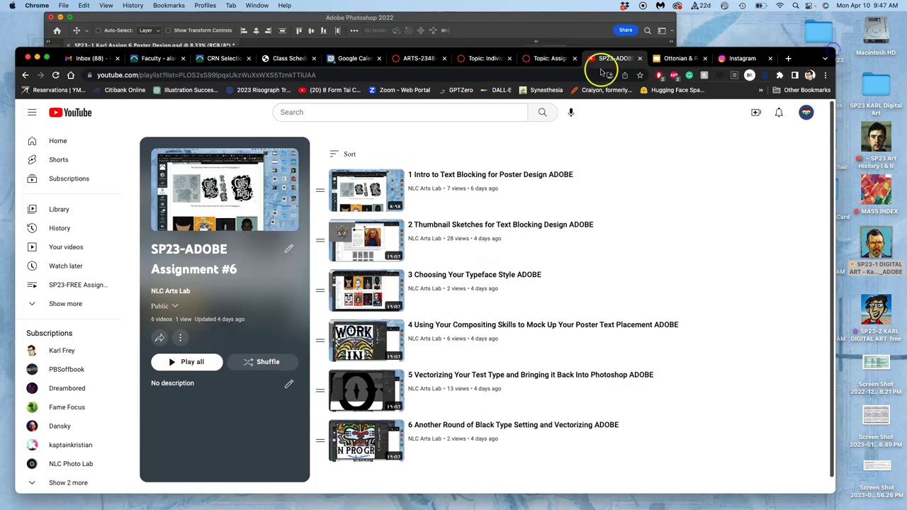
left_click(548, 63)
scroll(507, 219, "up", 15)
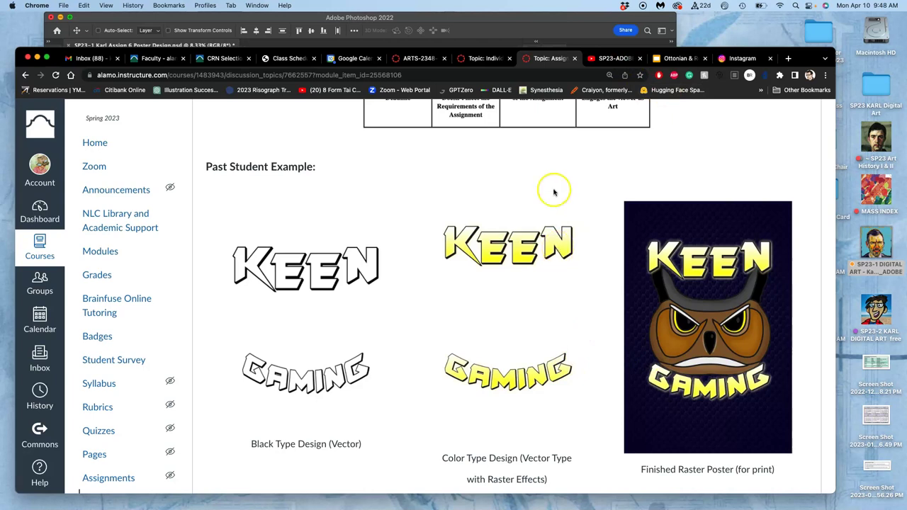
Move IN PROGRESS below the tiger, then group it with WORK as 'Vector Black Type'
left_click(601, 17)
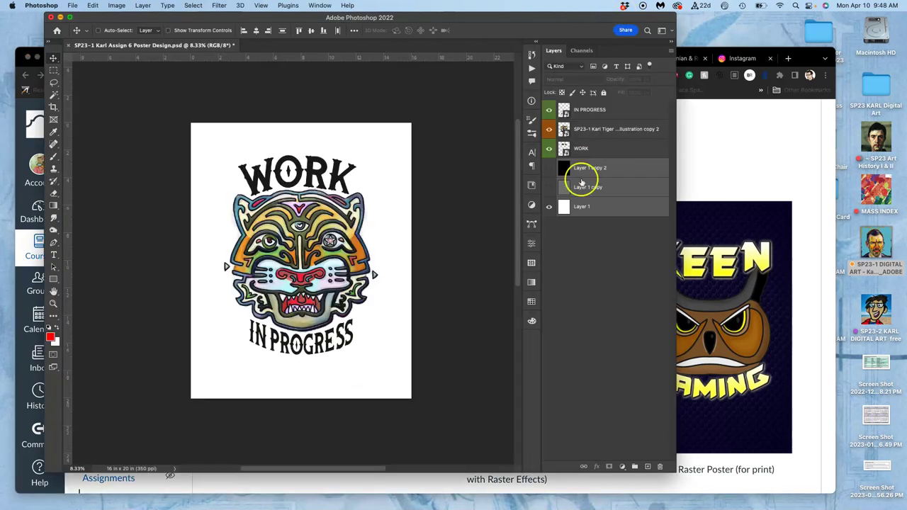
left_click(588, 151)
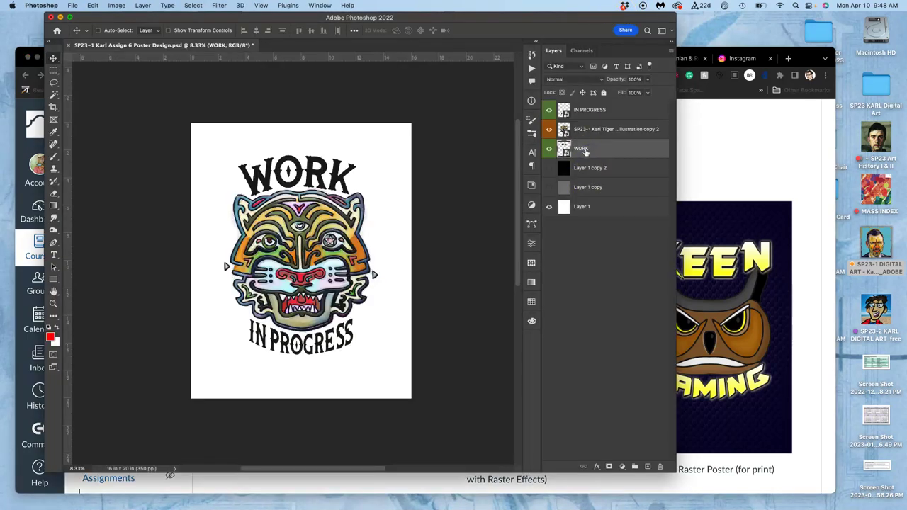
left_click_drag(584, 107, 596, 140)
left_click(596, 149, "shift")
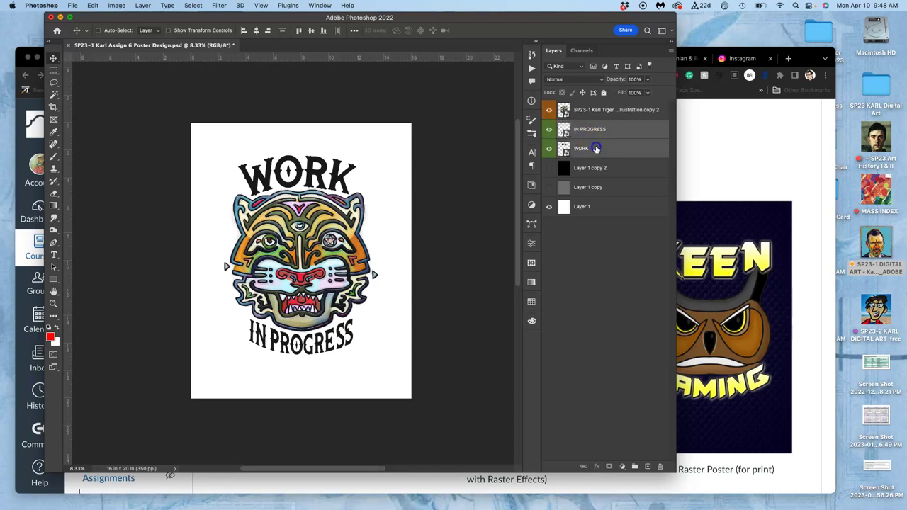
left_click(635, 467)
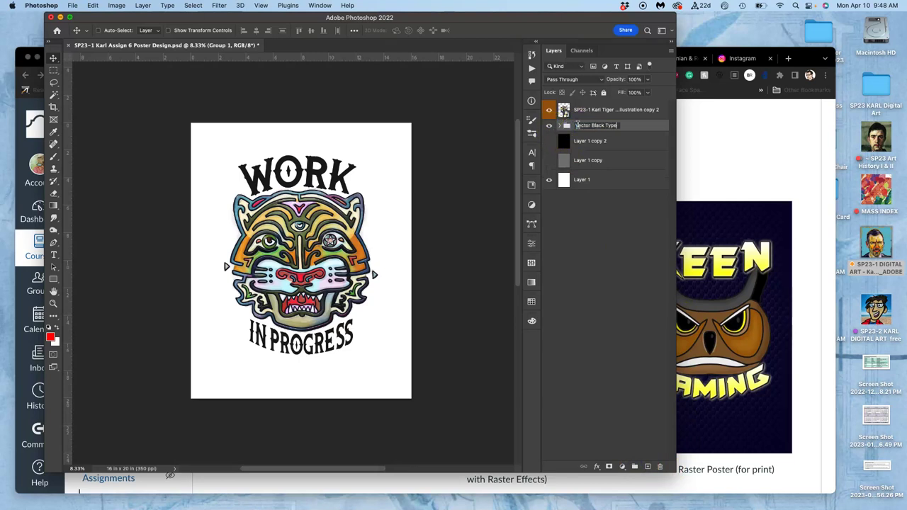
key("Return")
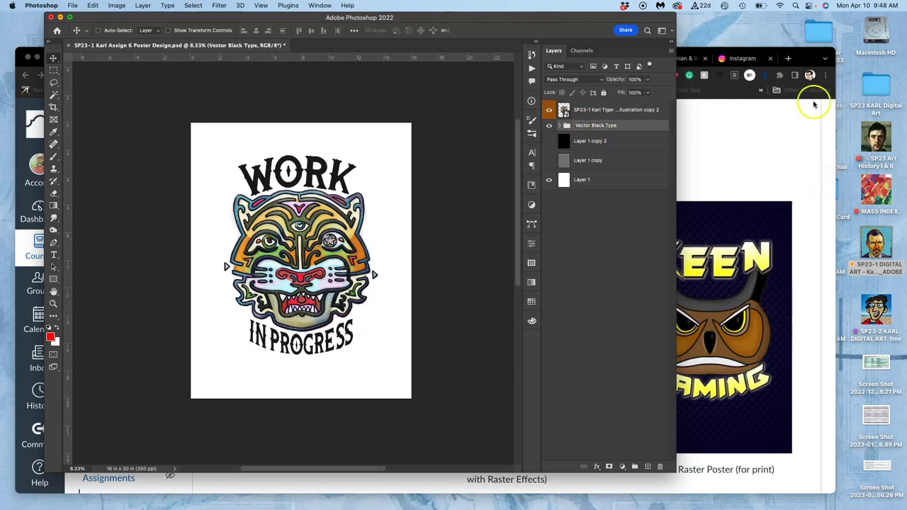
Drag WORK.eps from the Assignment #6 folder onto the poster, scaling it 178.37% and tilting -25.8°
key("ctrl+Up")
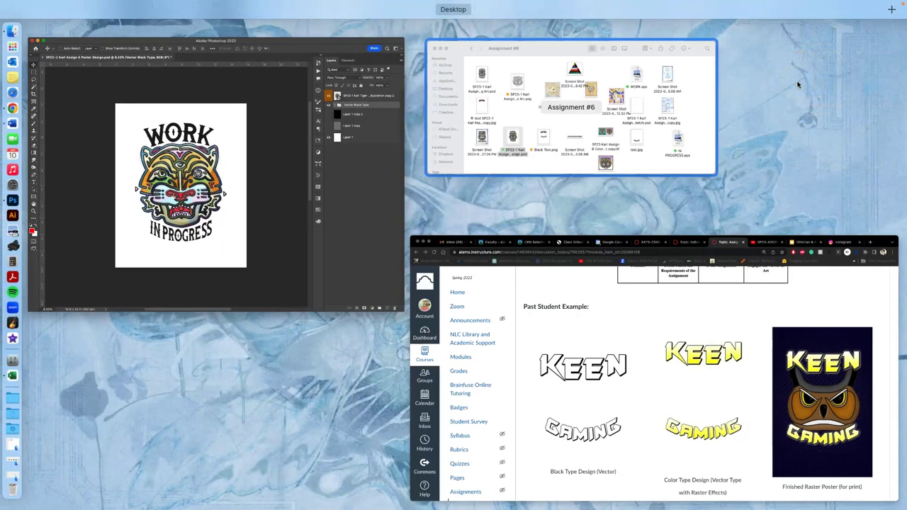
left_click(638, 141)
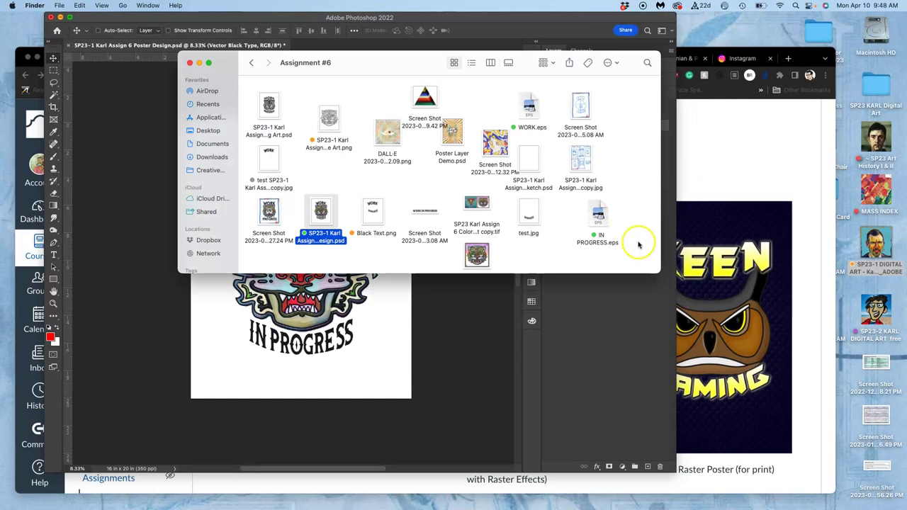
left_click_drag(655, 275, 711, 426)
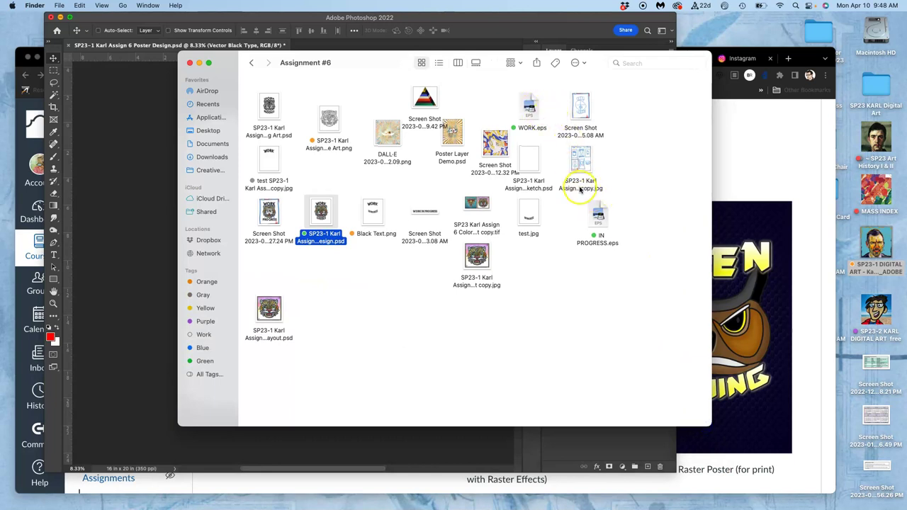
left_click_drag(387, 69, 496, 90)
left_click_drag(637, 129, 219, 217)
left_click_drag(287, 249, 421, 256)
left_click_drag(454, 307, 412, 271)
Commit the placed WORK graphic's transform, then delete that layer
right_click(374, 327)
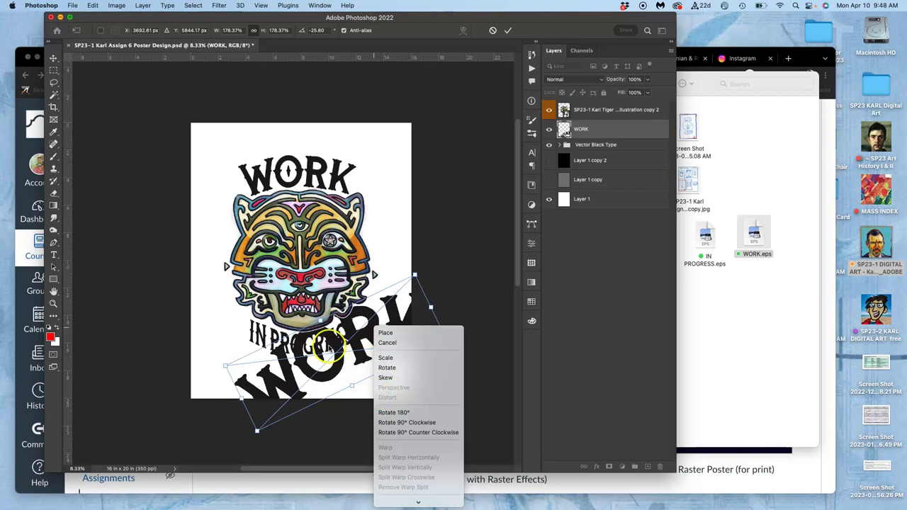
left_click(332, 339)
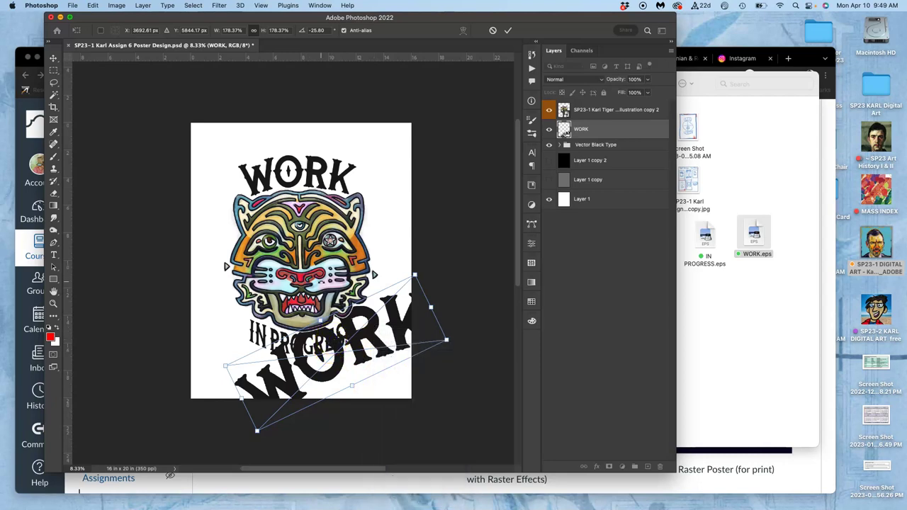
left_click(331, 299)
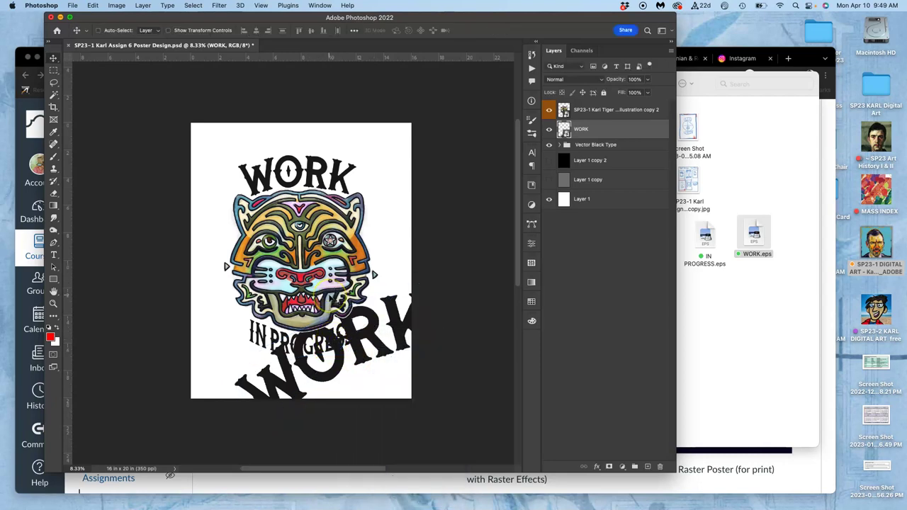
key("super+equal")
key("super+equal")
key("super+equal")
scroll(330, 299, "down", 5)
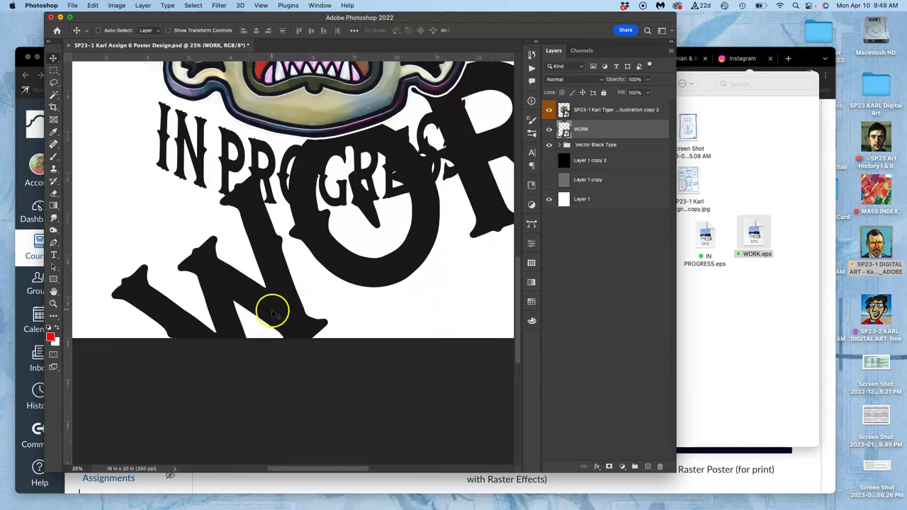
key("Delete")
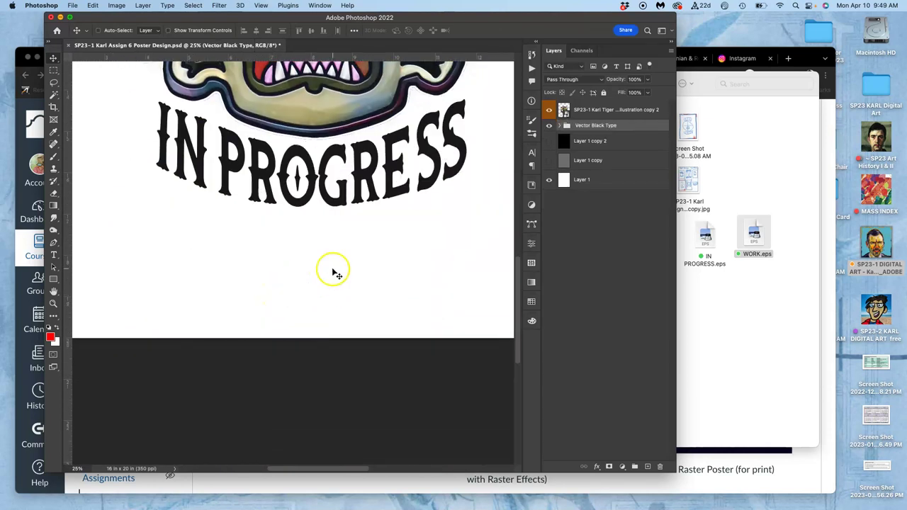
key("super+0")
Open WORK.eps from the Assignment #6 folder with Adobe Photoshop 2022
left_click(750, 158)
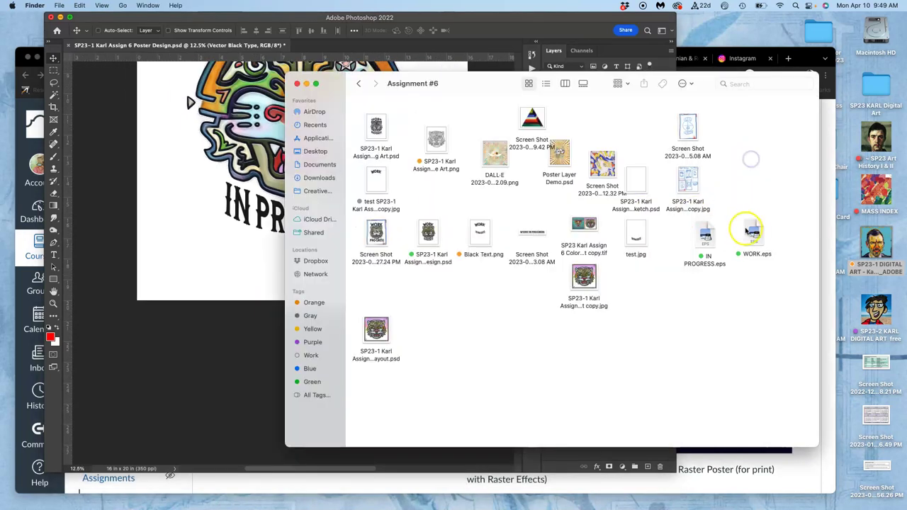
left_click(753, 231)
right_click(754, 232)
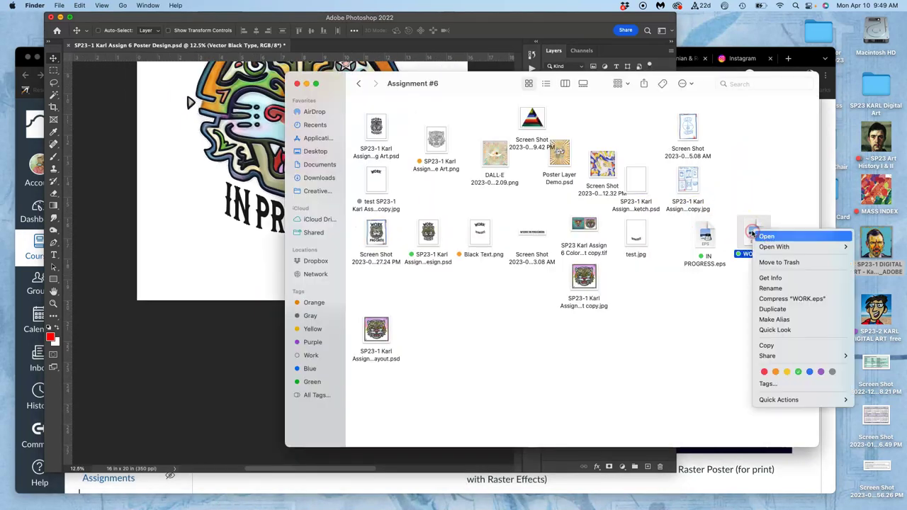
mouse_move(773, 246)
left_click(724, 283)
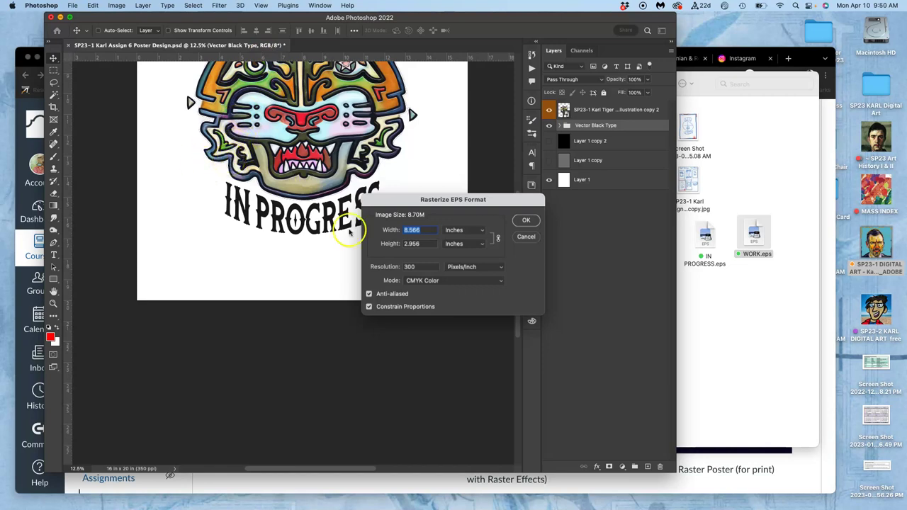
left_click(427, 280)
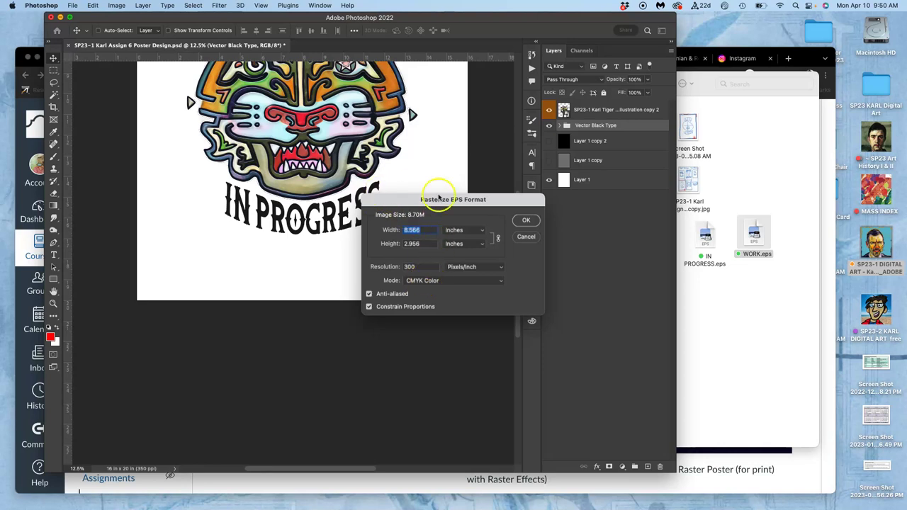
left_click(526, 236)
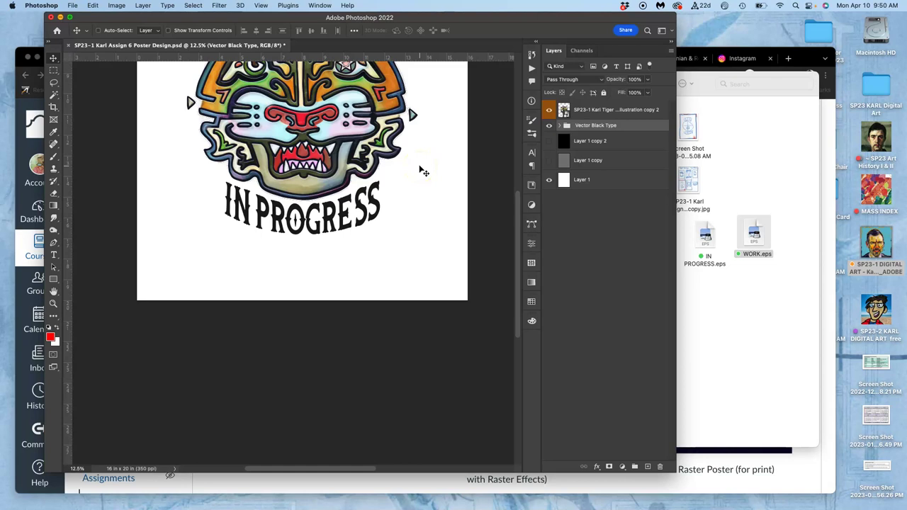
scroll(420, 171, "up", 10)
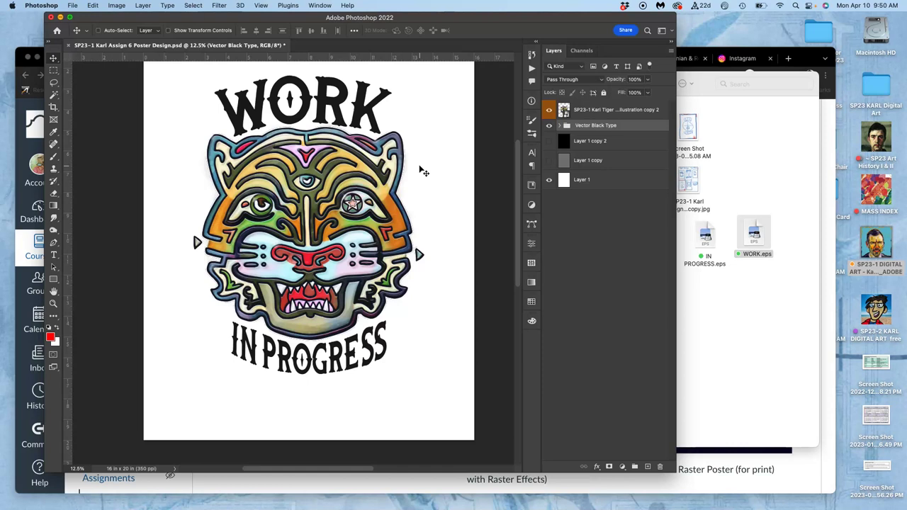
scroll(422, 168, "right", 2)
scroll(423, 164, "up", 1)
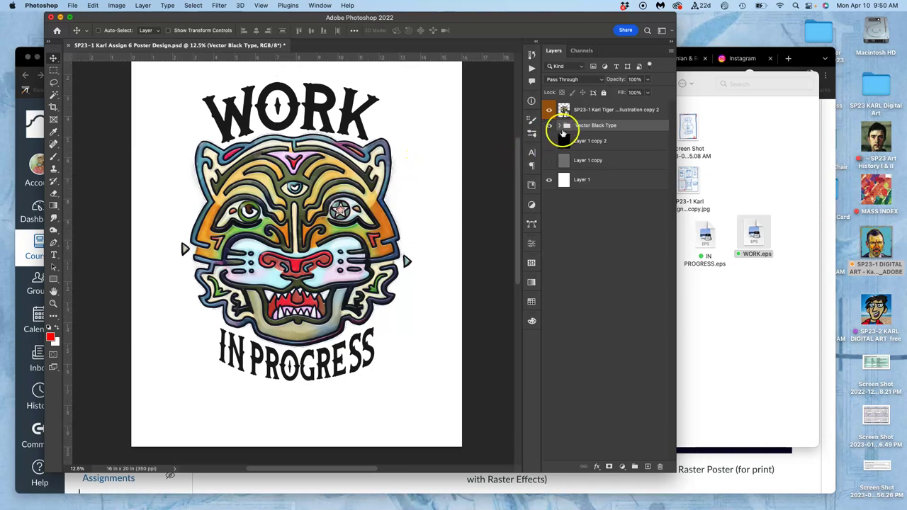
Duplicate the Vector Black Type group, rename it 'Vector Color Type copy', and expand it
left_click_drag(575, 127, 623, 127)
key("super+j")
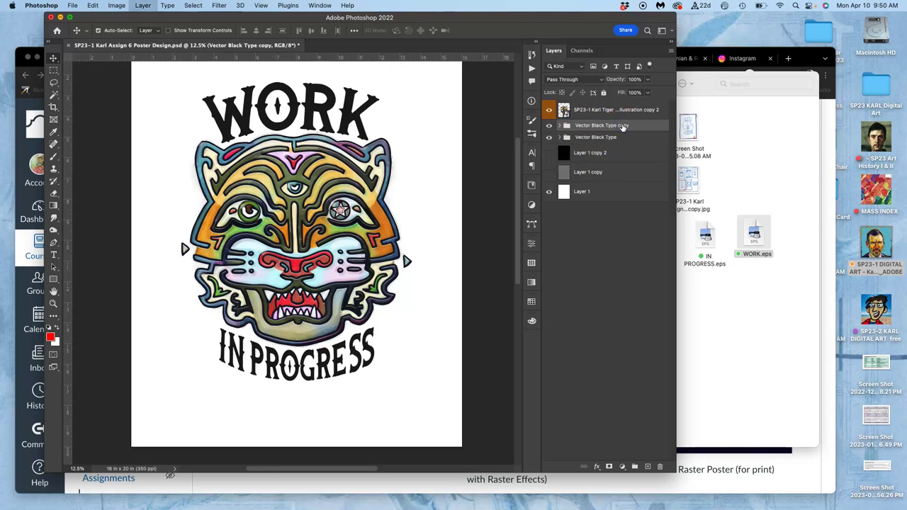
left_click(614, 126)
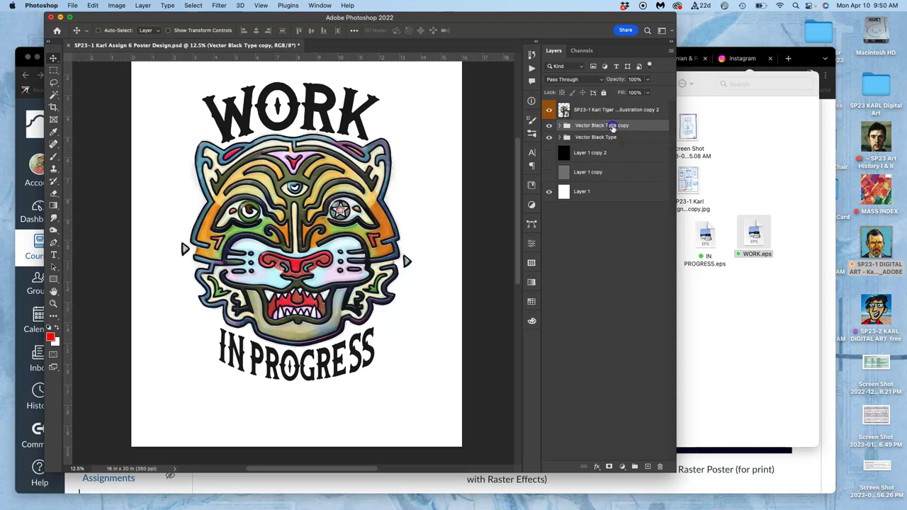
left_click(600, 126)
key("BackSpace")
type("Color")
left_click(652, 129)
left_click(560, 125)
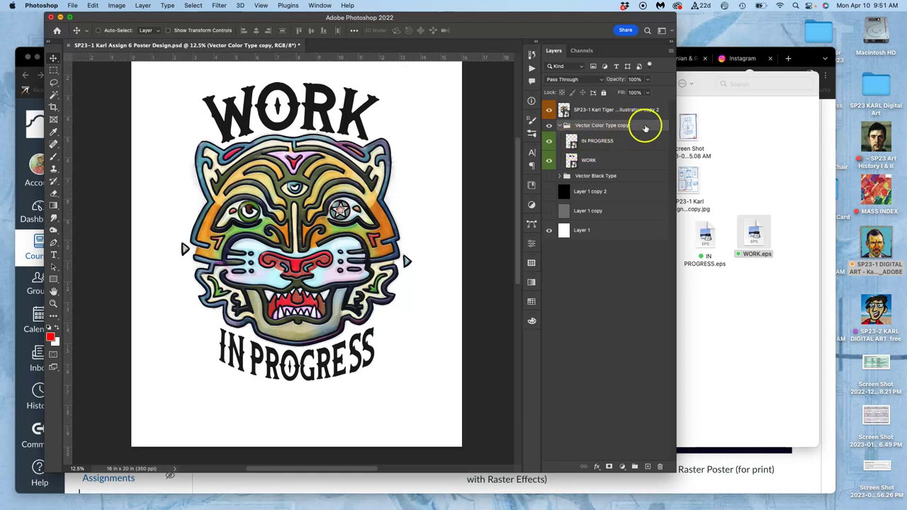
Open the IN PROGRESS layer style and try a red overlay colour, then cancel it
left_click(628, 143)
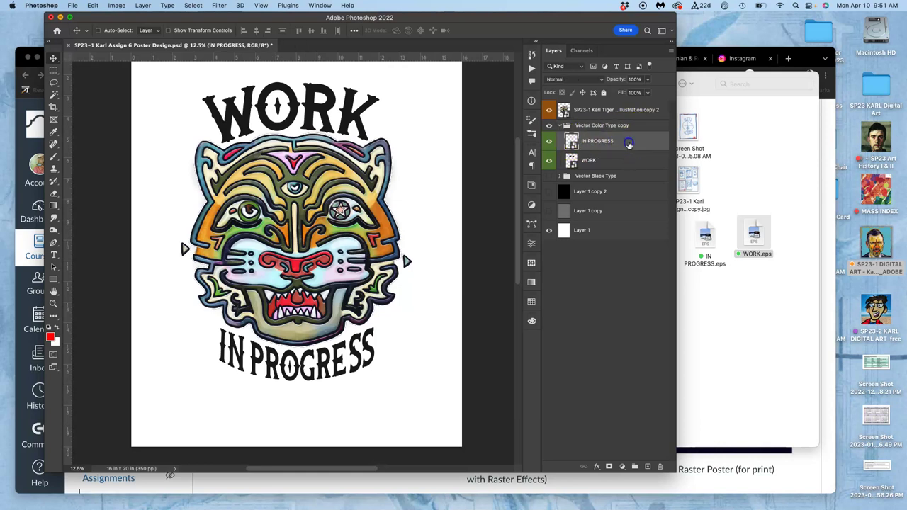
double_click(628, 143)
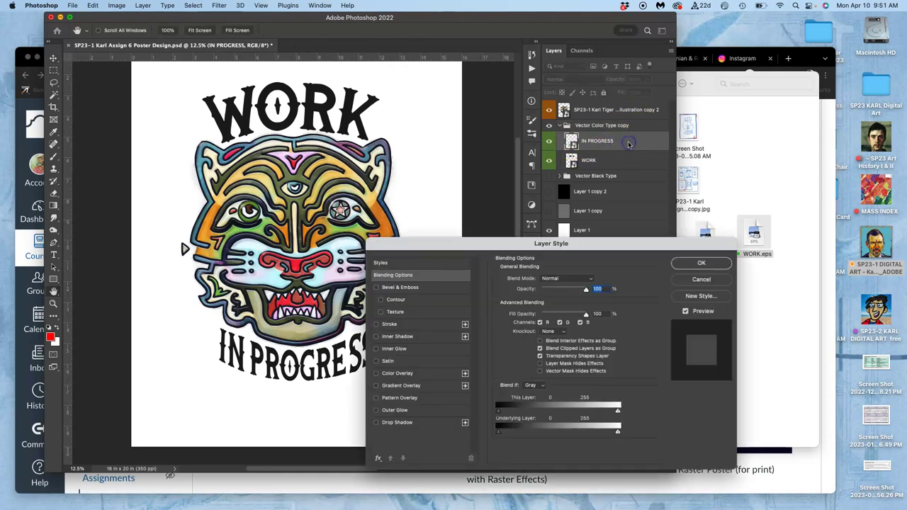
left_click(376, 373)
left_click(376, 375)
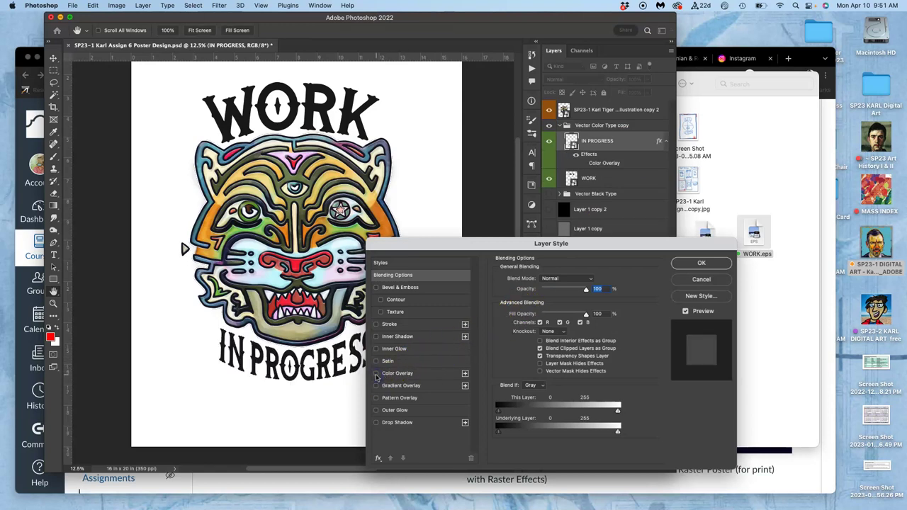
left_click(383, 374)
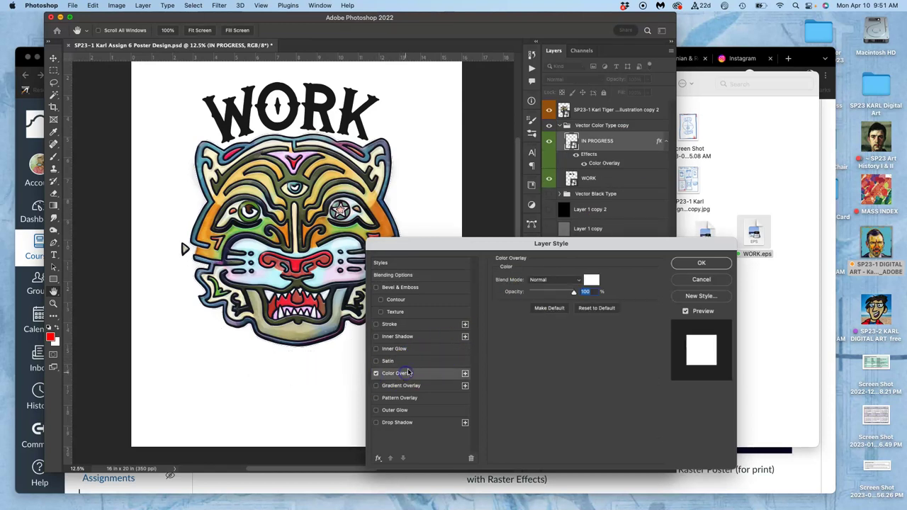
left_click(594, 280)
left_click(561, 304)
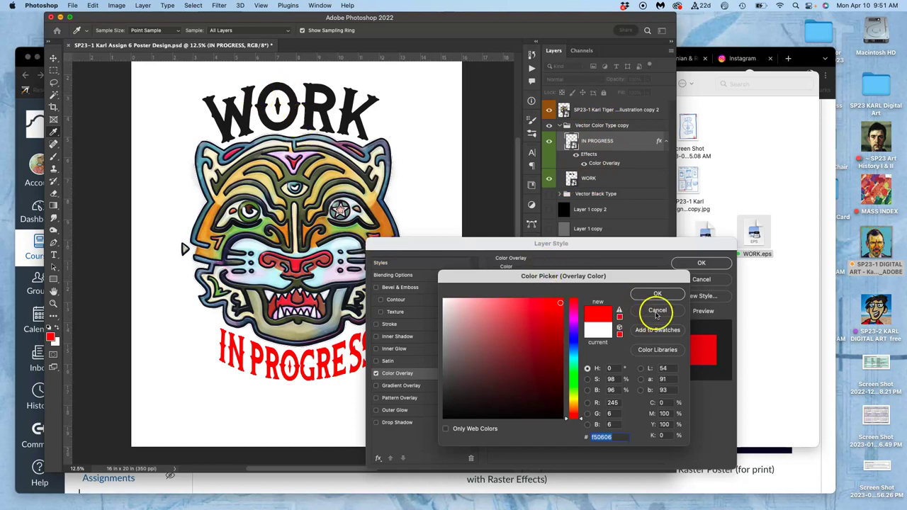
left_click(657, 313)
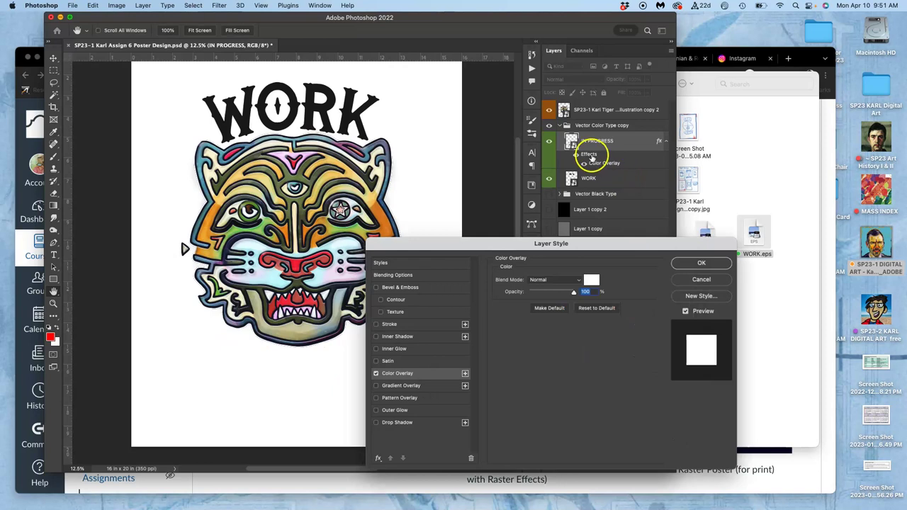
left_click(687, 263)
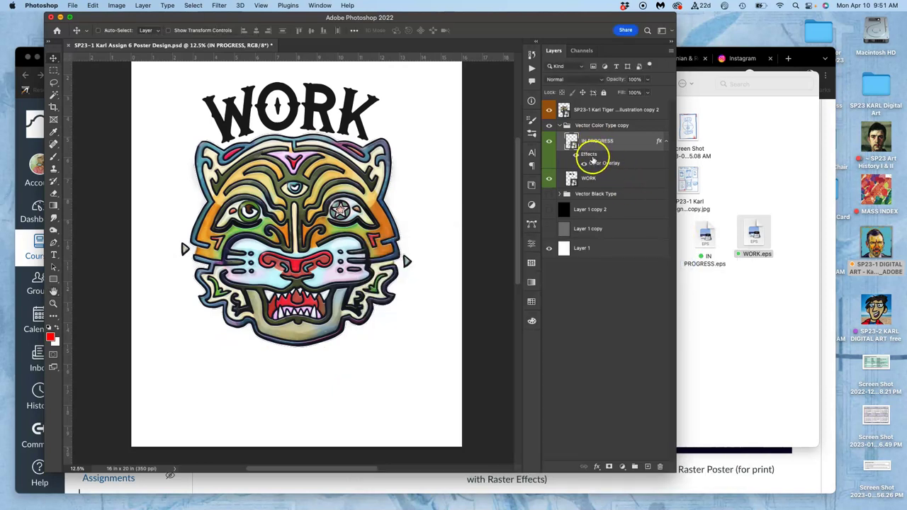
Set the IN PROGRESS Color Overlay to pure red and apply it
double_click(595, 164)
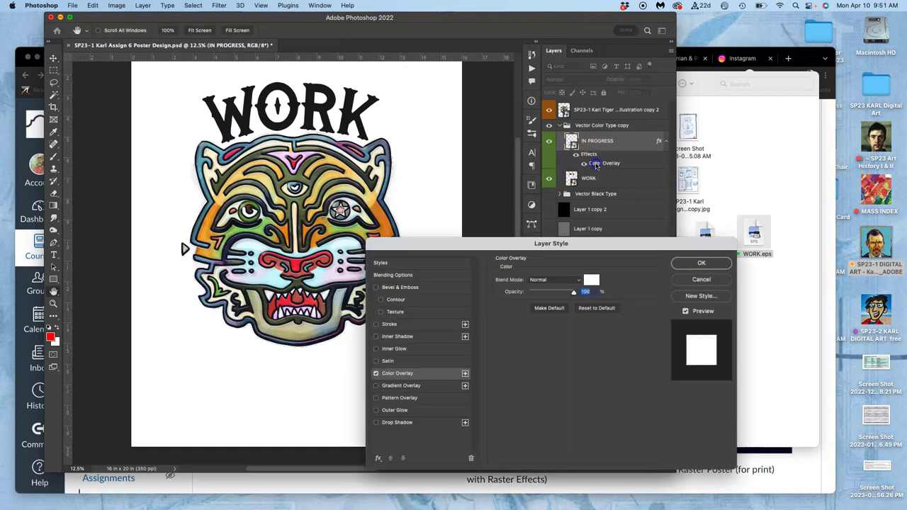
left_click(592, 280)
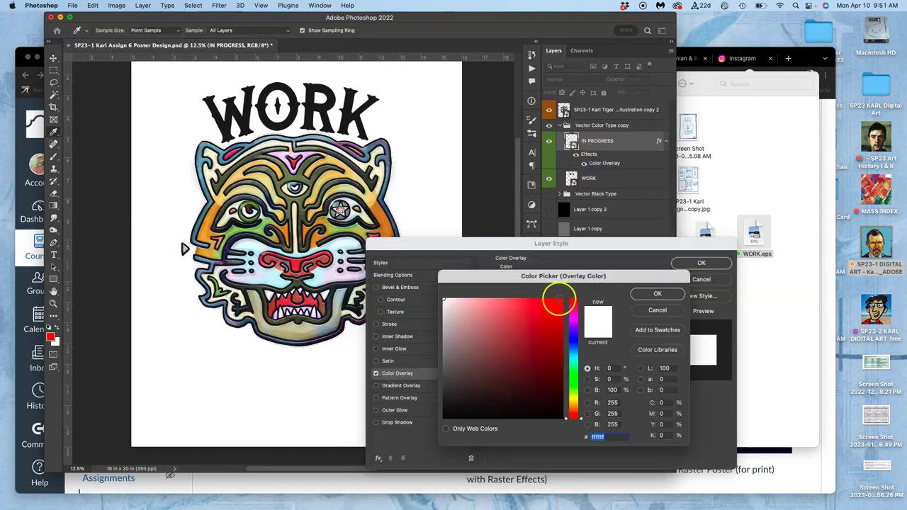
left_click(564, 299)
left_click(663, 294)
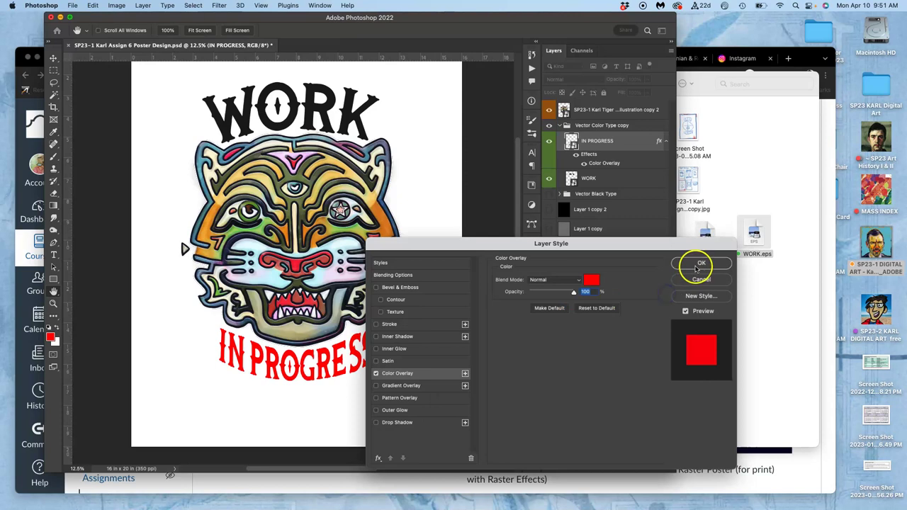
left_click(700, 265)
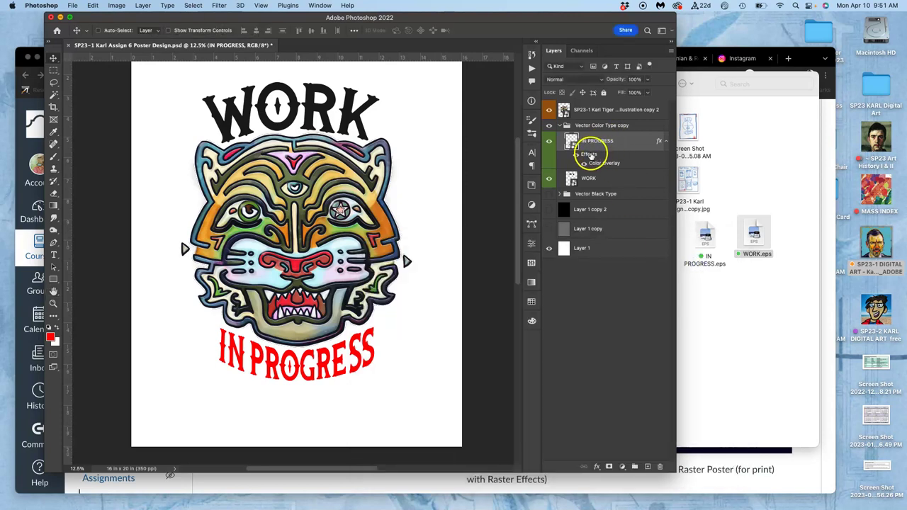
Copy the IN PROGRESS layer style and paste it onto the Vector Color Type copy group and WORK
right_click(591, 156)
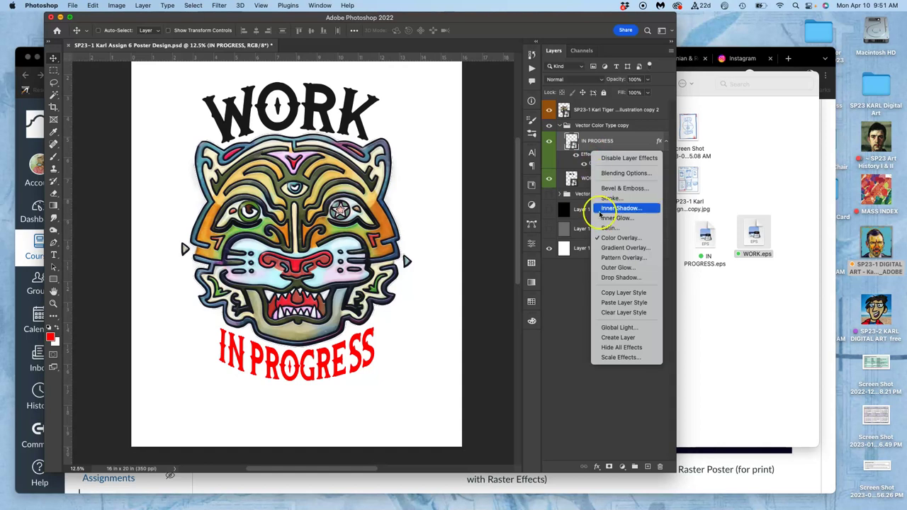
left_click(606, 292)
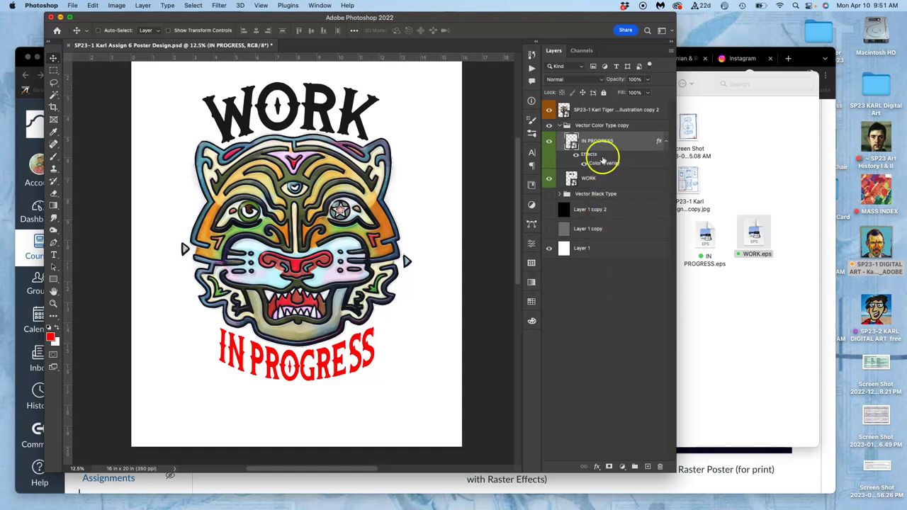
right_click(606, 128)
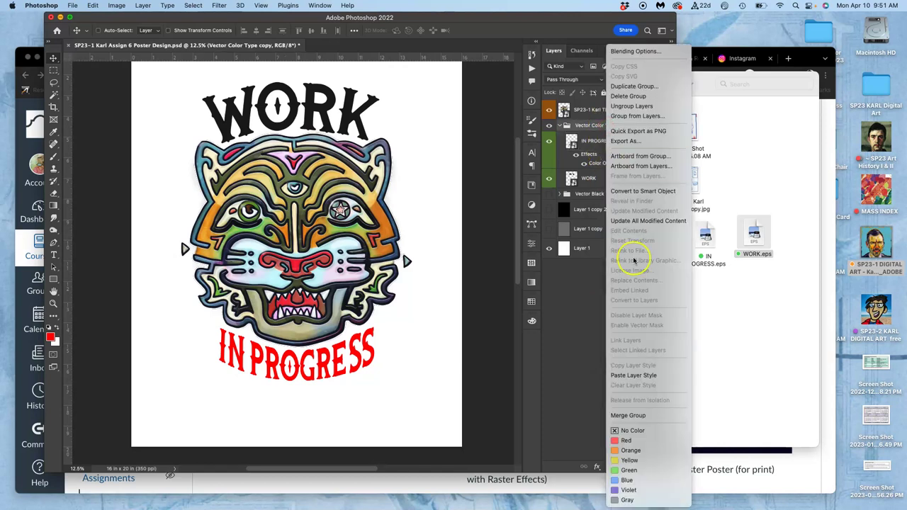
left_click(641, 376)
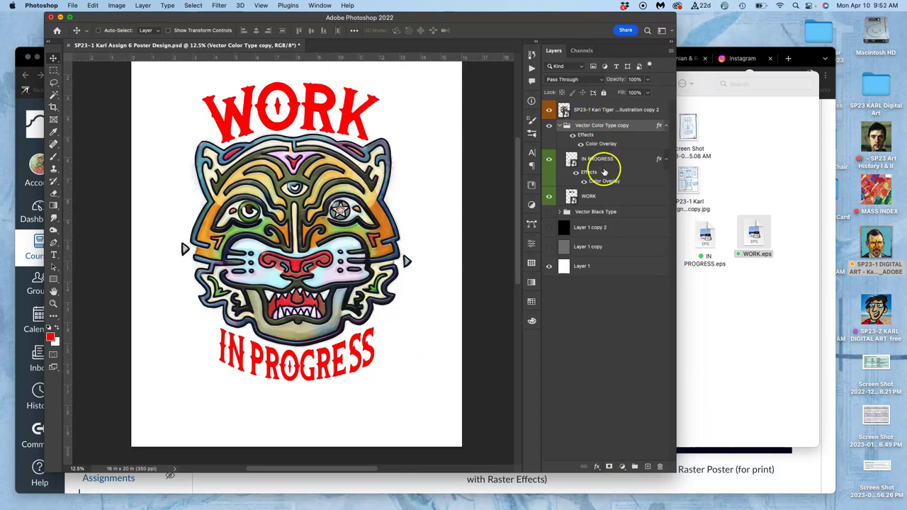
right_click(602, 198)
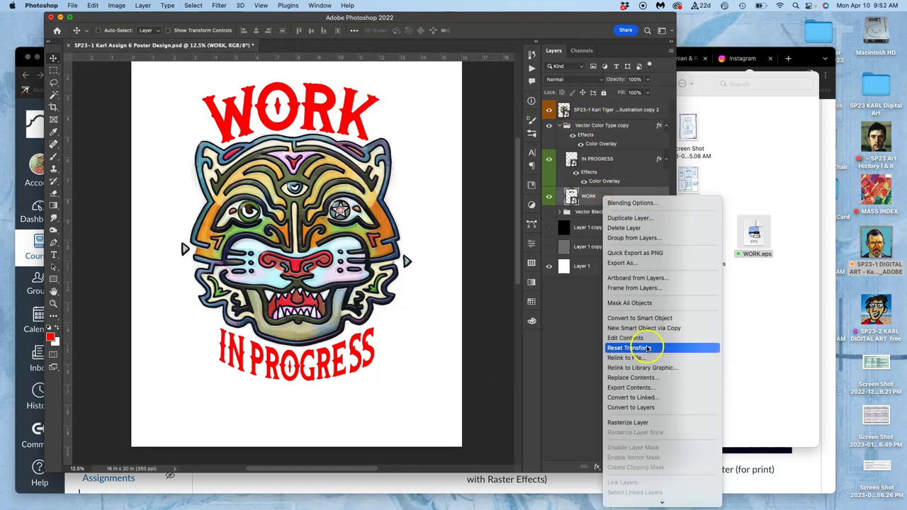
scroll(645, 428, "down", 5)
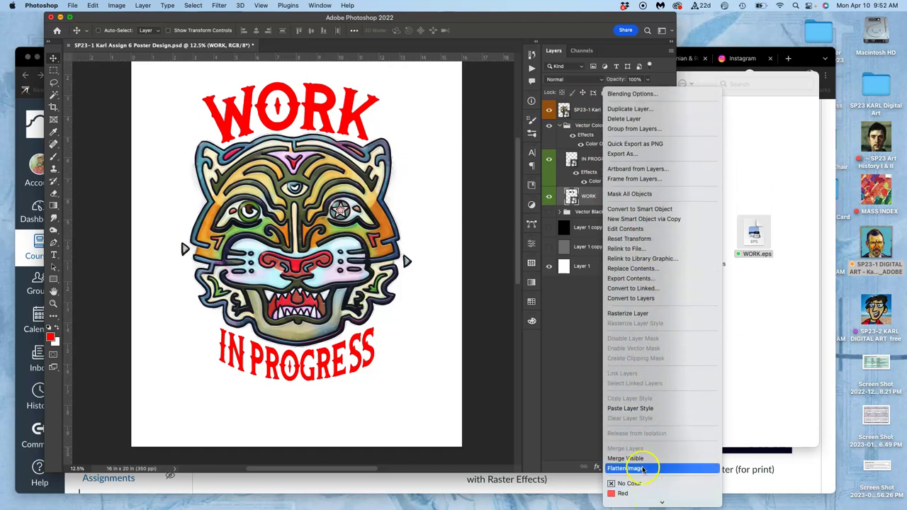
left_click(631, 410)
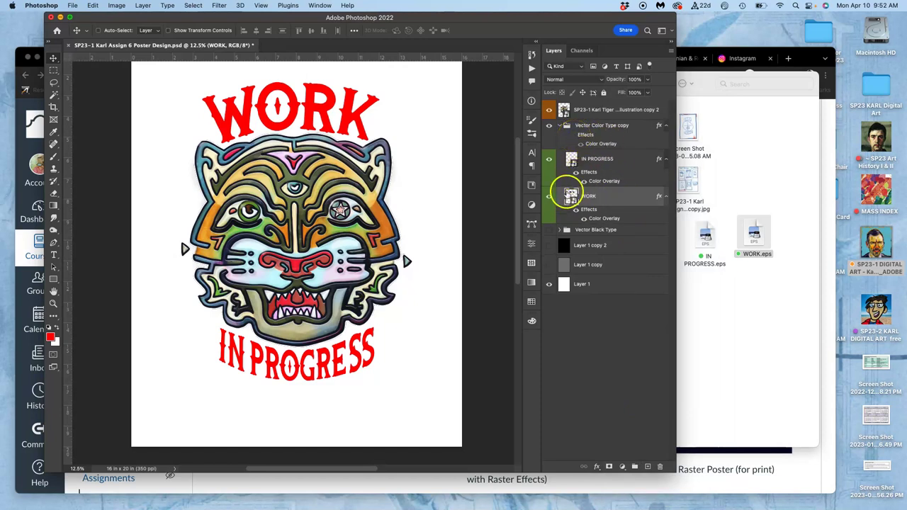
Toggle the IN PROGRESS, WORK and group overlays off and on to compare colours
left_click(575, 172)
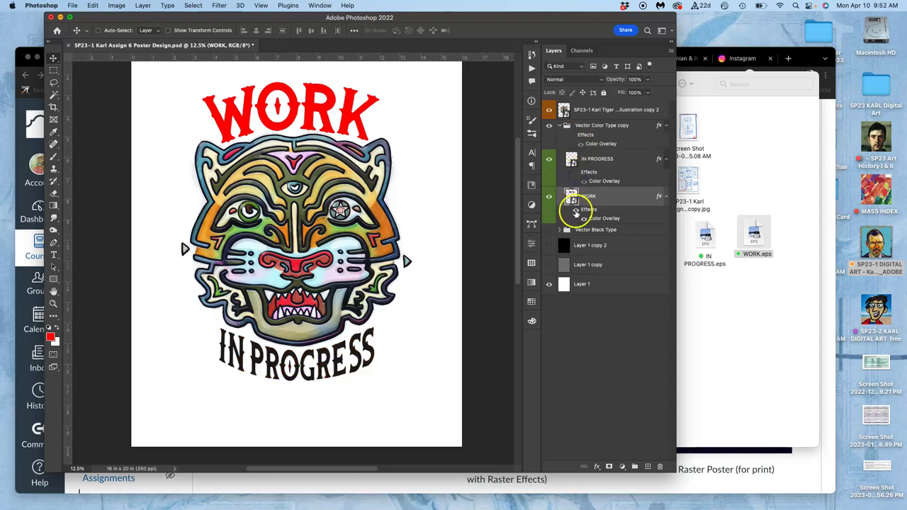
left_click(576, 210)
left_click(573, 134)
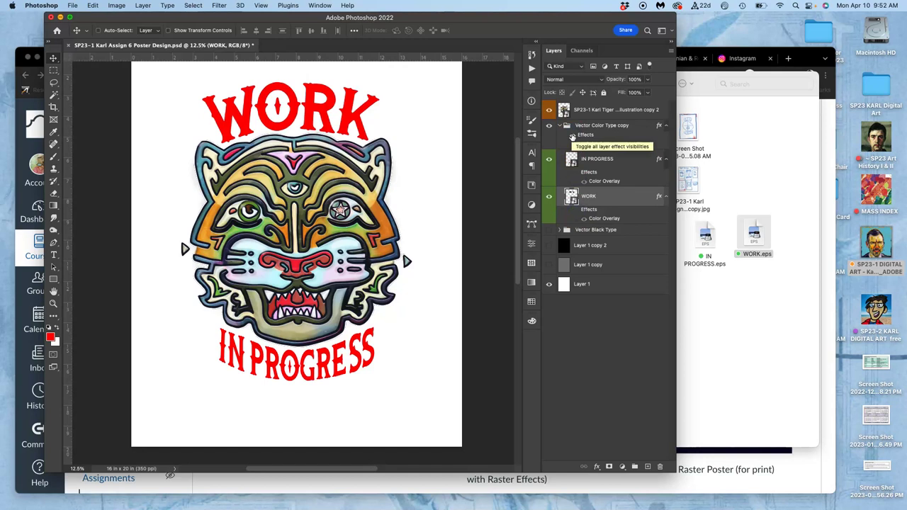
left_click(573, 199)
Change the Vector Color Type copy group's overlay to green at lowered opacity
left_click(594, 144)
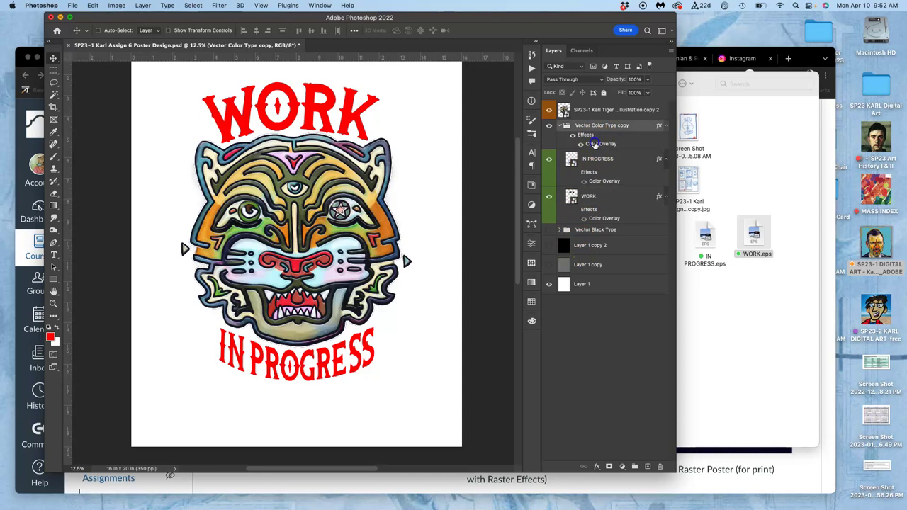
double_click(594, 144)
left_click(593, 278)
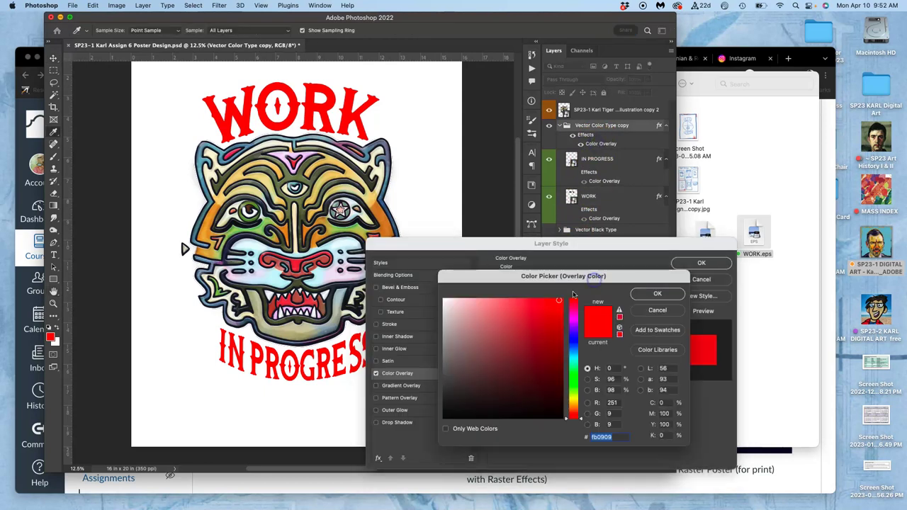
left_click(575, 384)
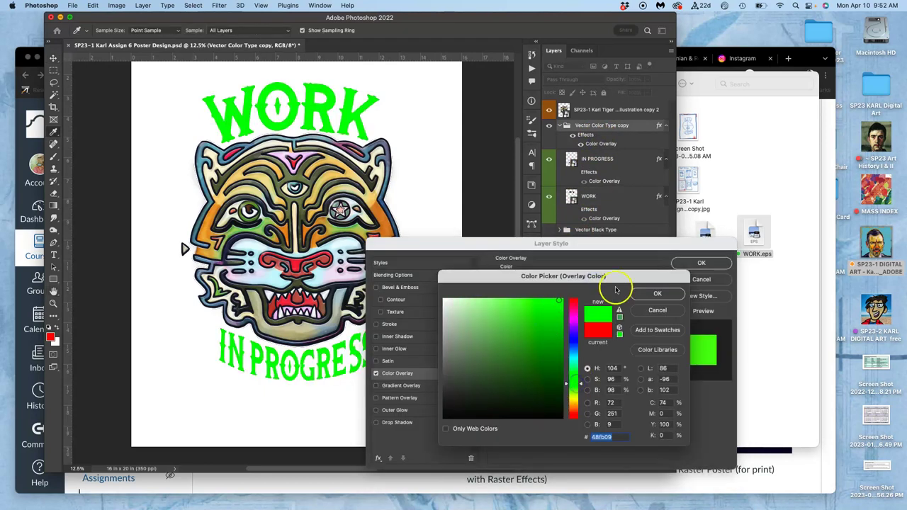
left_click(646, 293)
left_click_drag(582, 295, 551, 295)
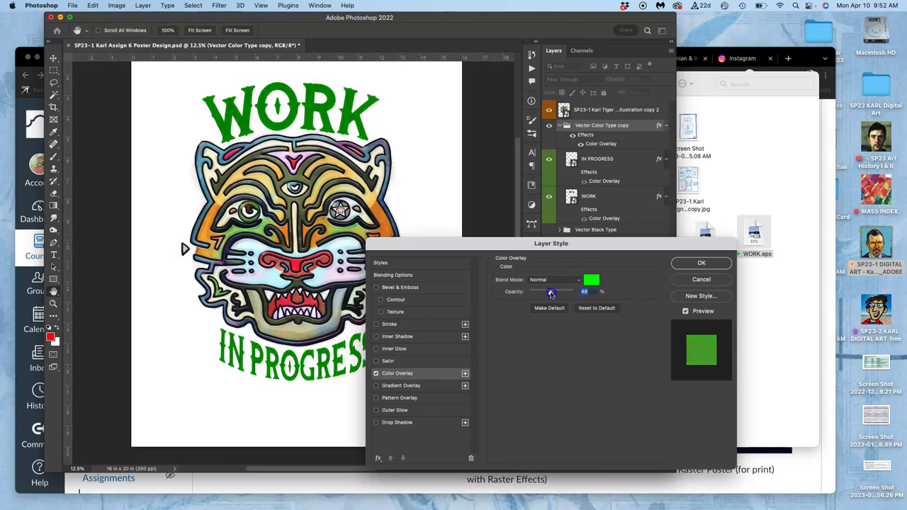
left_click(708, 263)
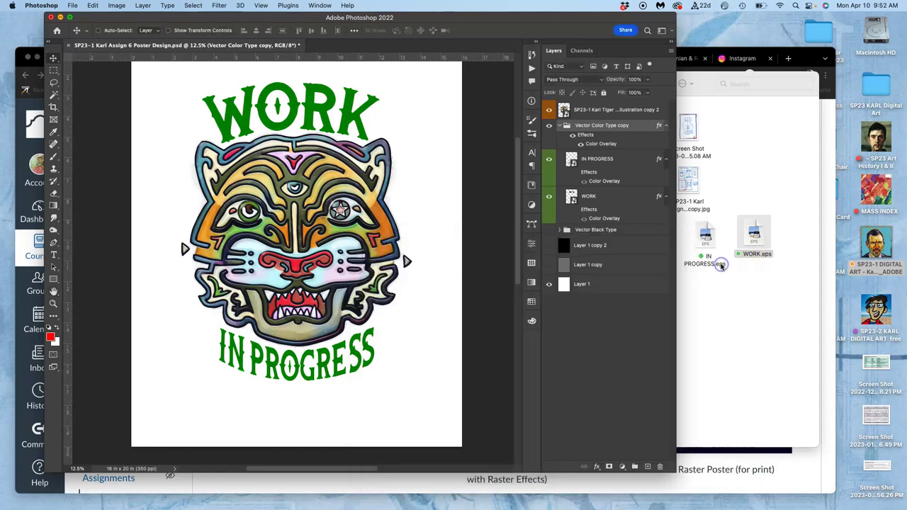
left_click(572, 173)
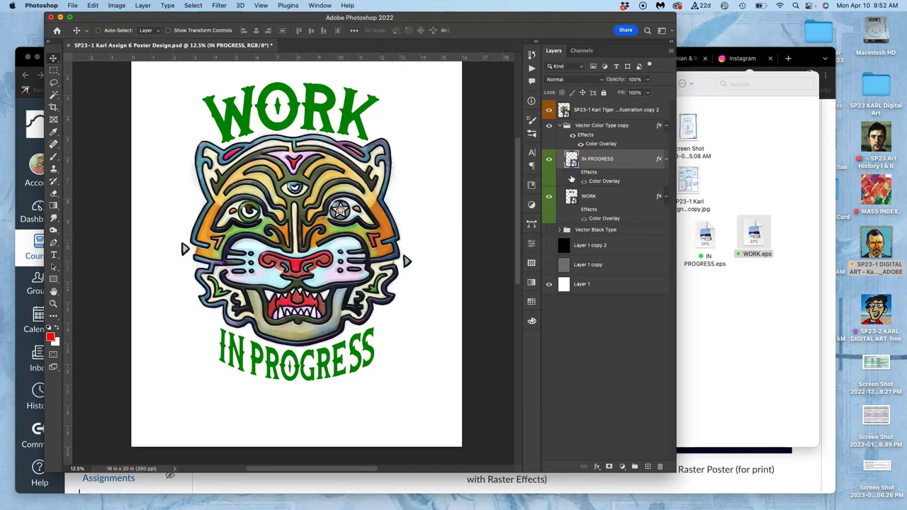
Make IN PROGRESS gold like WORK, and set the foreground colour to dark olive #4d4f3f
left_click(574, 209)
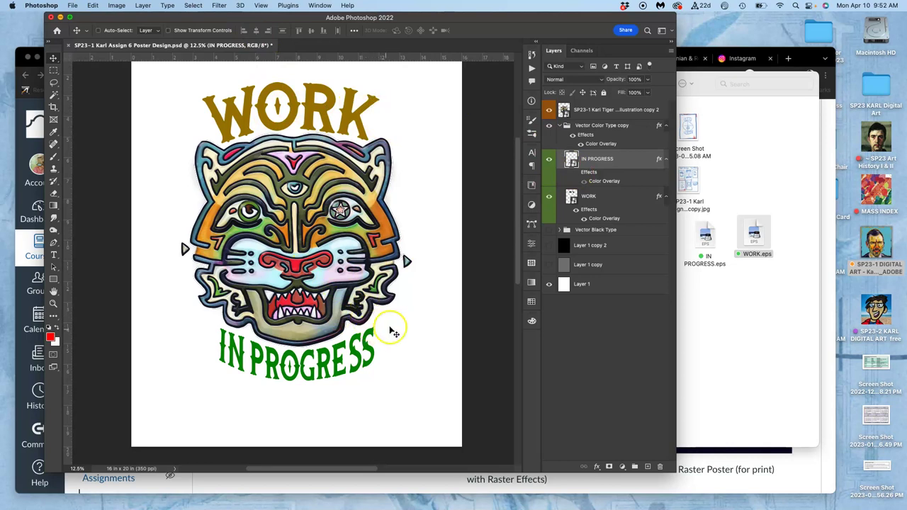
left_click_drag(571, 193, 576, 173)
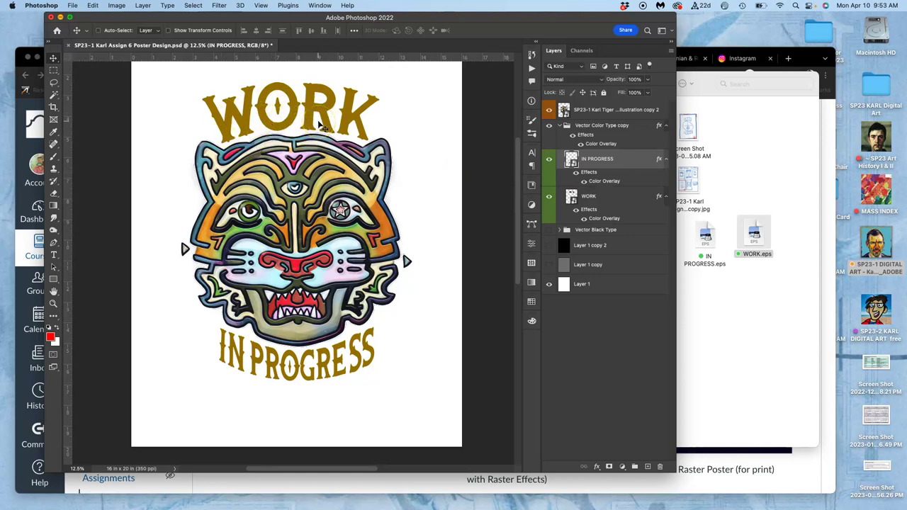
left_click(49, 335)
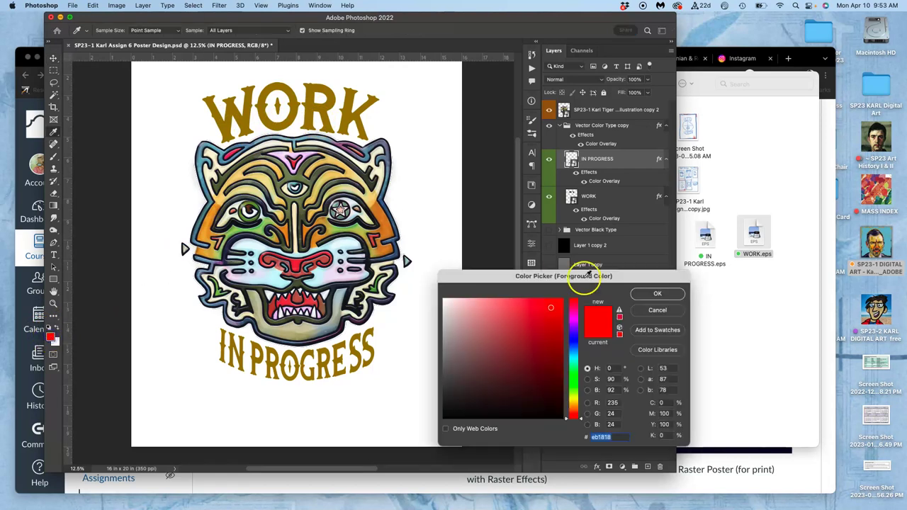
left_click(573, 397)
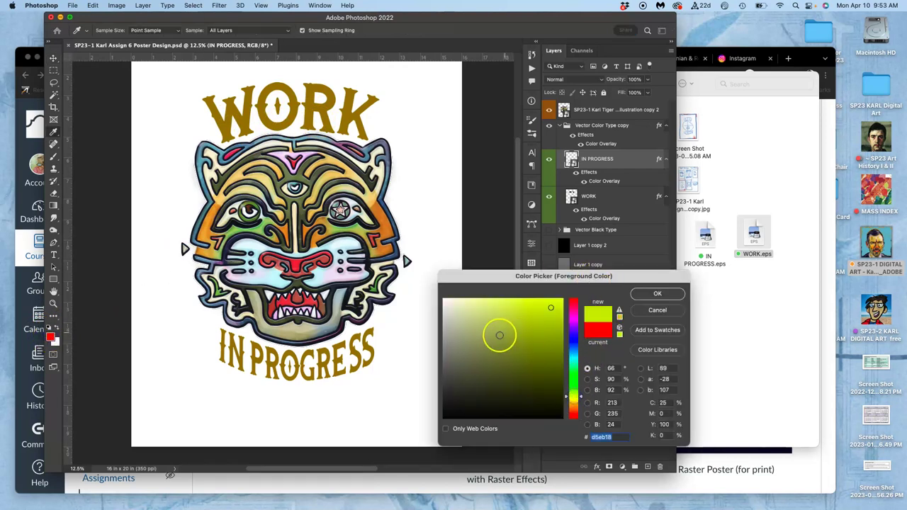
mouse_move(493, 341)
left_mouse_down()
mouse_move(487, 369)
mouse_move(514, 383)
mouse_move(471, 370)
mouse_move(464, 390)
mouse_move(468, 381)
left_mouse_up()
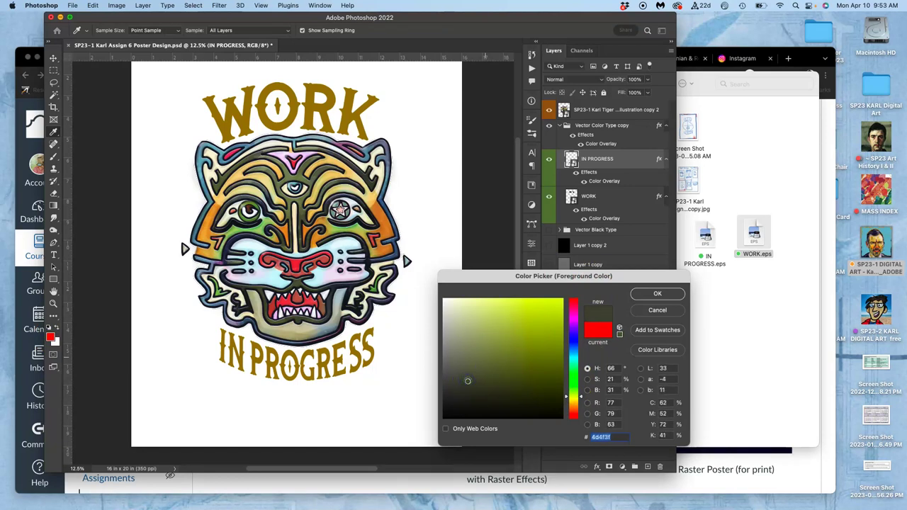
left_click(668, 293)
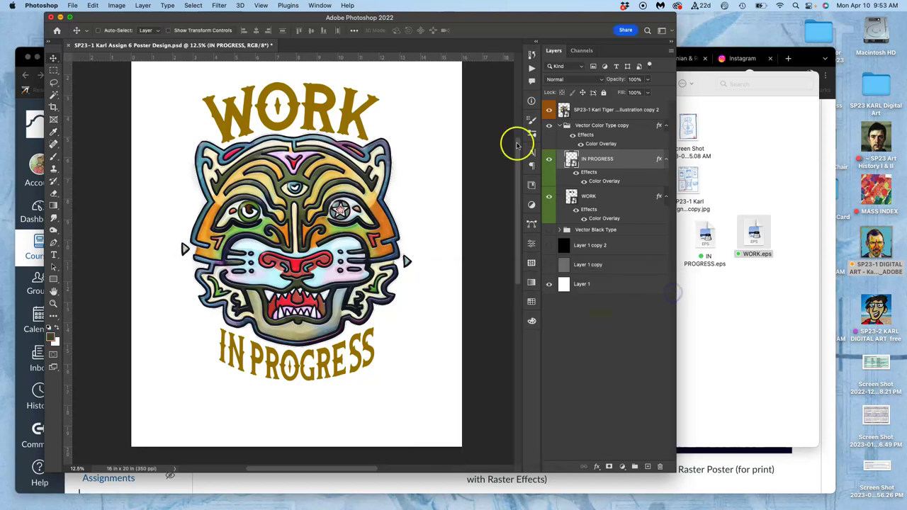
Compare the lettering with and without the group overlay and coloured copy, showing Vector Black Type
left_click(476, 262)
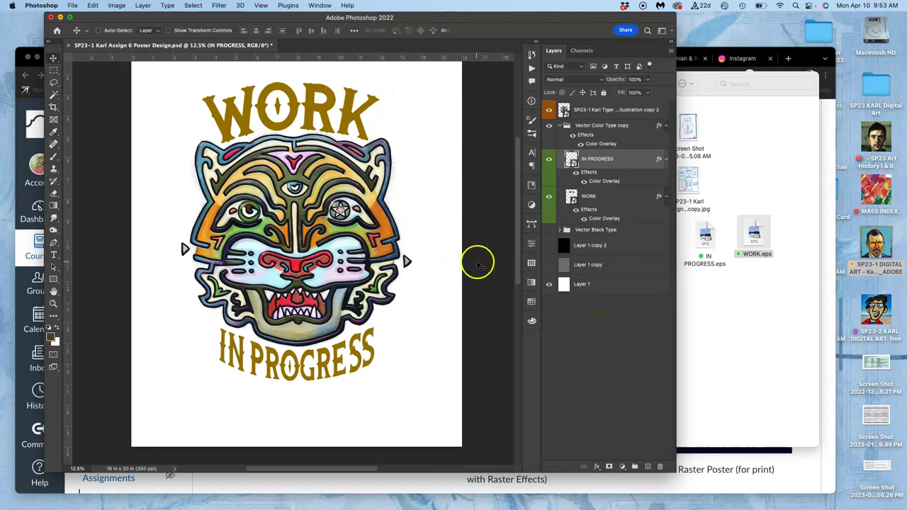
left_click(572, 135)
left_click(572, 136)
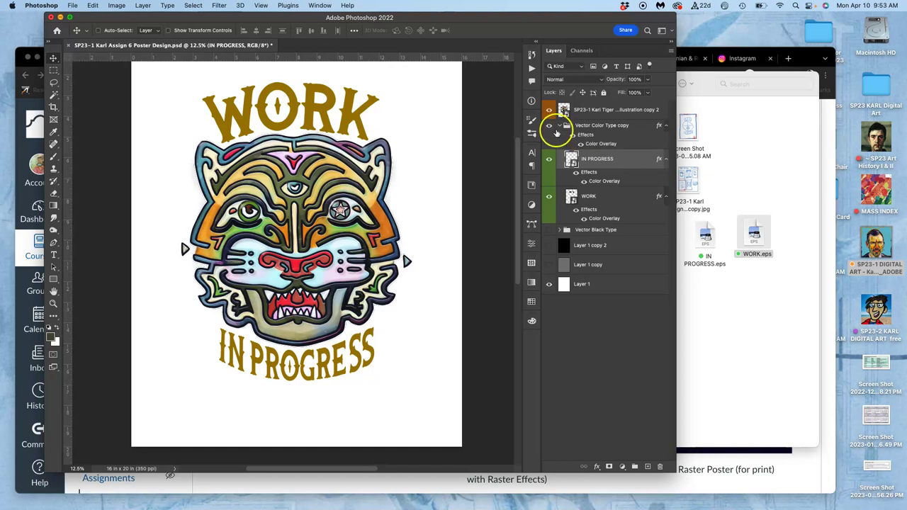
left_click(549, 230)
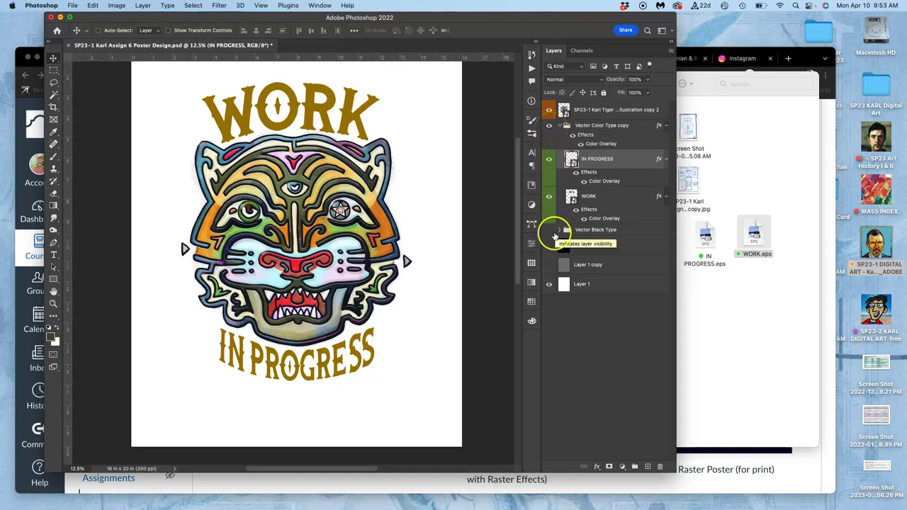
left_click(550, 128)
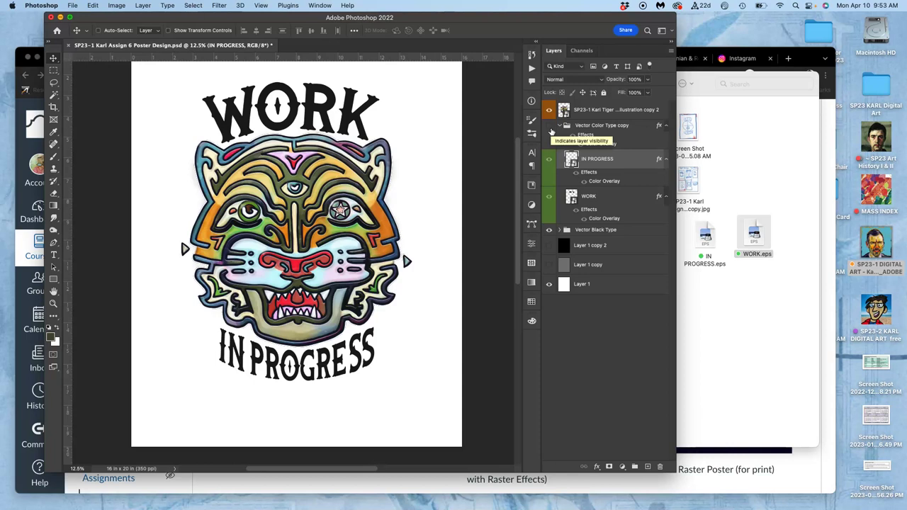
left_click(549, 126)
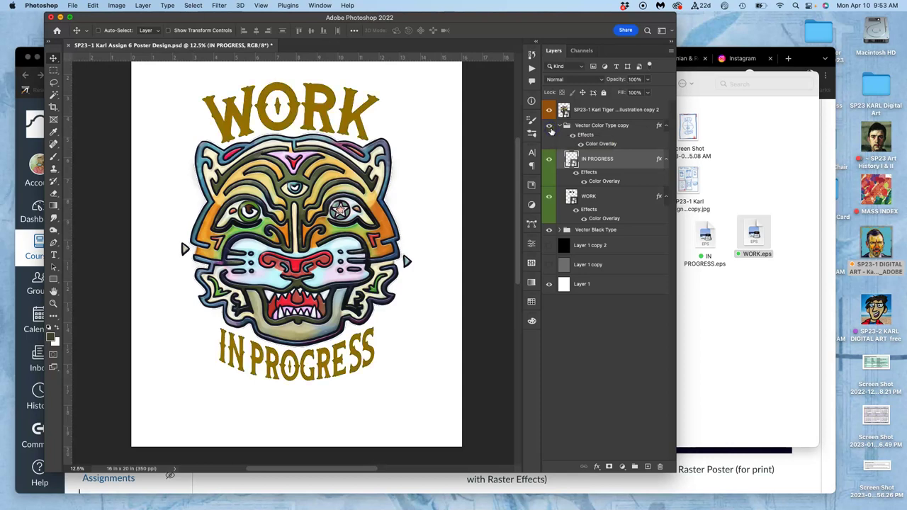